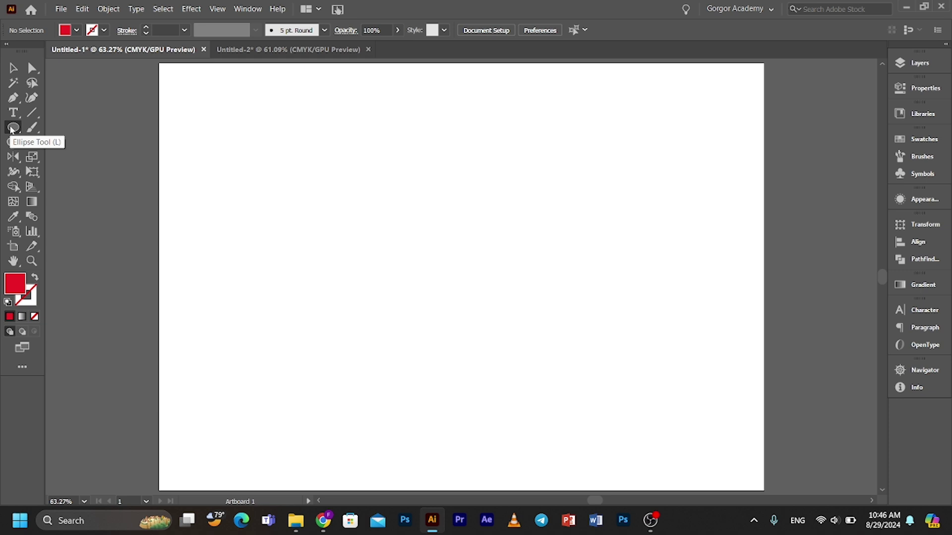
# - Draw a red circle near the middle of the artboard and duplicate it horizontally so the two circles overlap
pyautogui.click(13, 128)
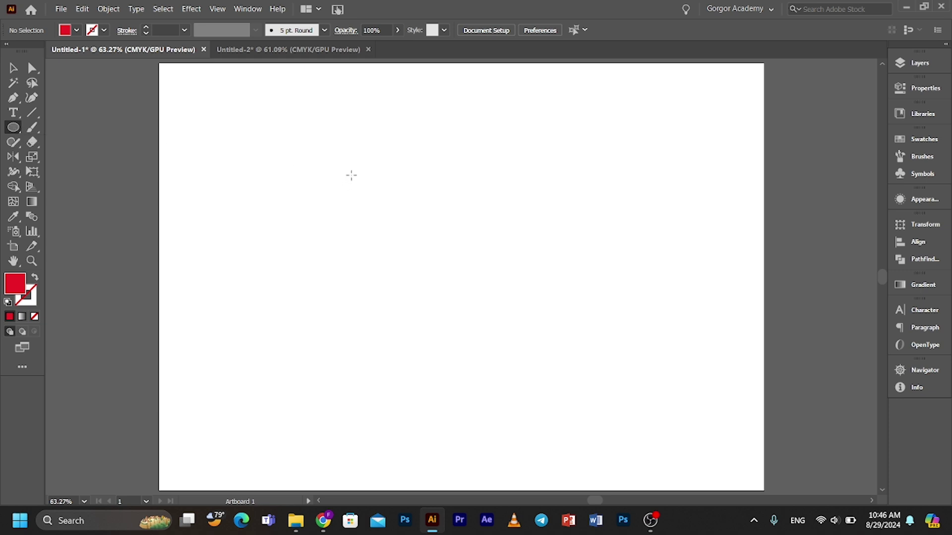
pyautogui.moveTo(350, 171); pyautogui.dragTo(459, 305)
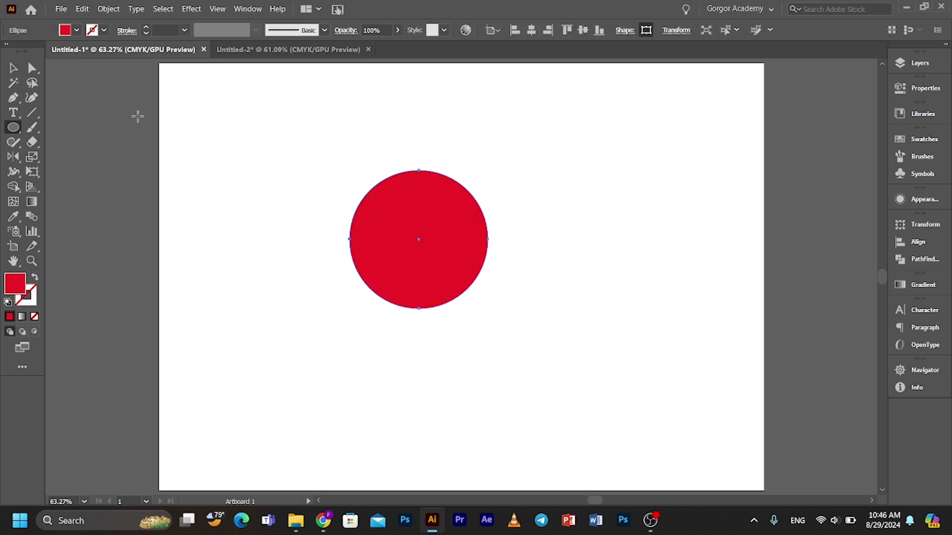
pyautogui.click(13, 67)
pyautogui.click(420, 120)
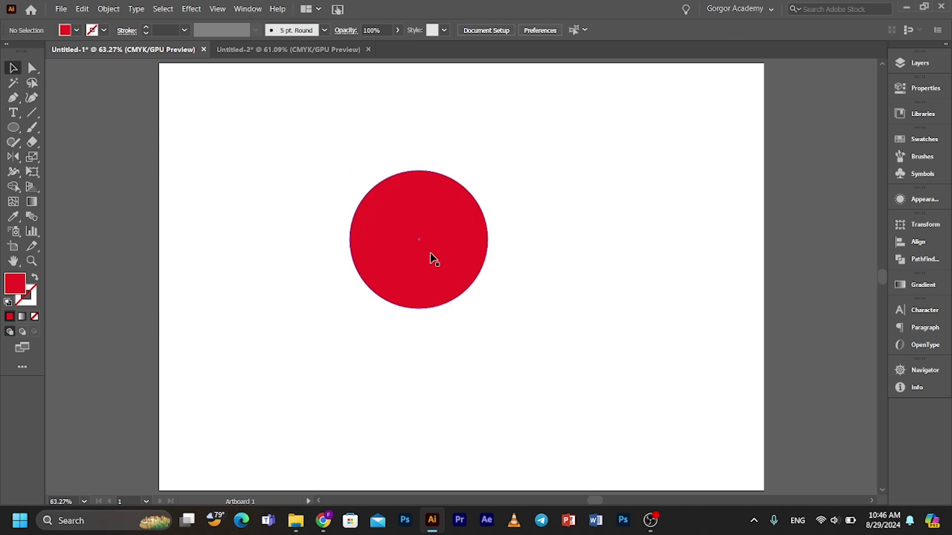
pyautogui.moveTo(430, 259); pyautogui.dragTo(522, 258)
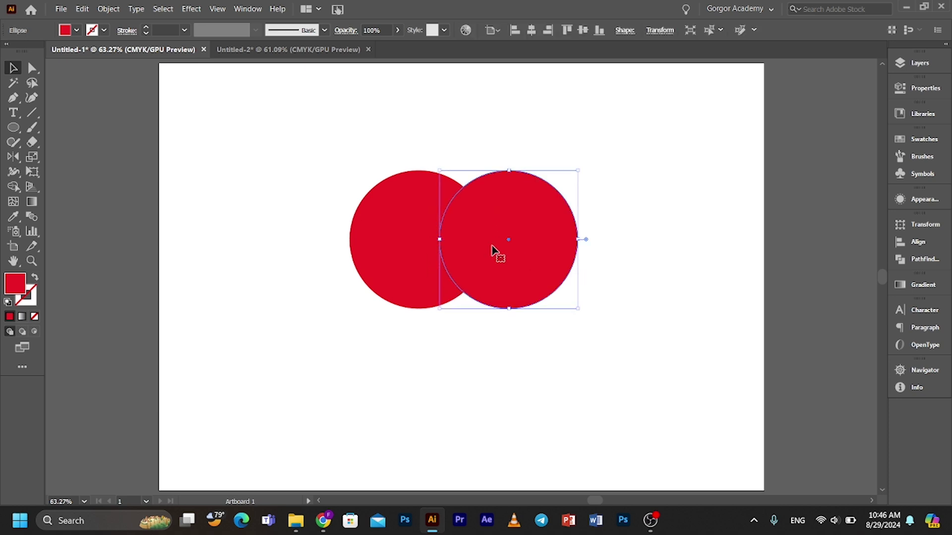
pyautogui.click(291, 151)
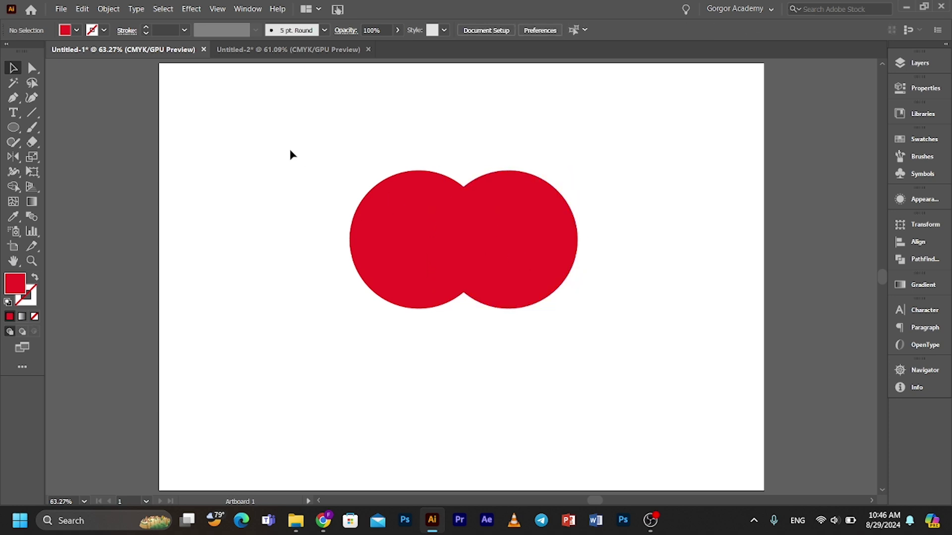
# - Merge the two overlapping red circles into a single shape with the Shape Builder tool
pyautogui.moveTo(290, 151); pyautogui.dragTo(541, 306)
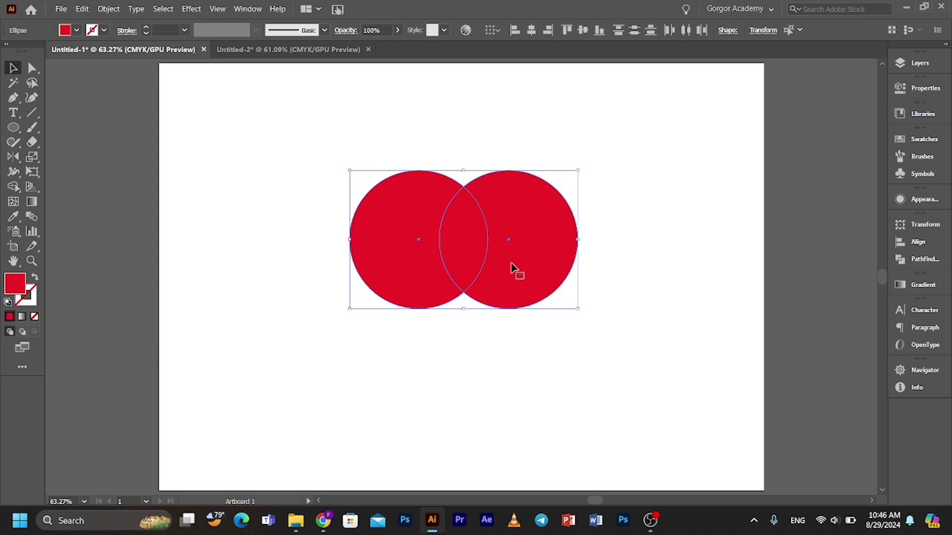
pyautogui.click(13, 187)
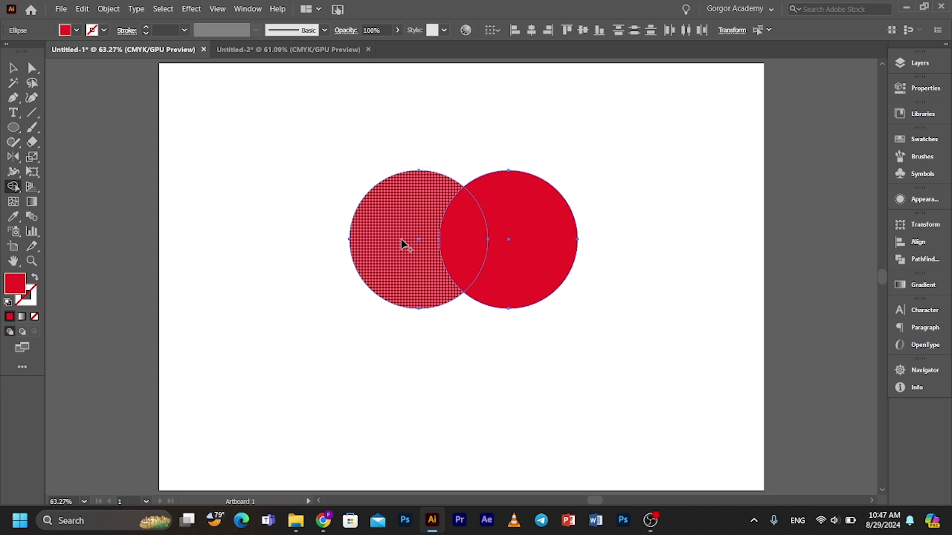
pyautogui.moveTo(402, 243); pyautogui.dragTo(504, 252)
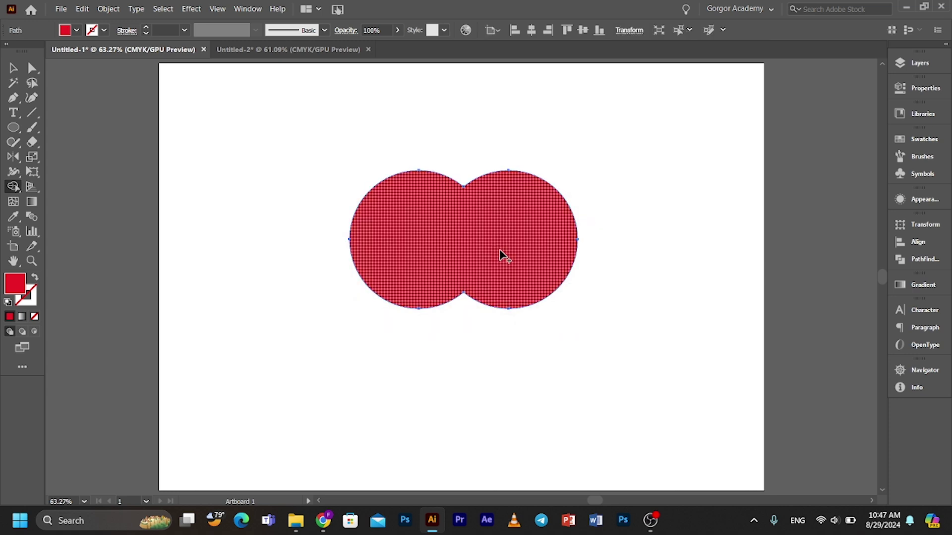
pyautogui.click(13, 67)
pyautogui.click(206, 106)
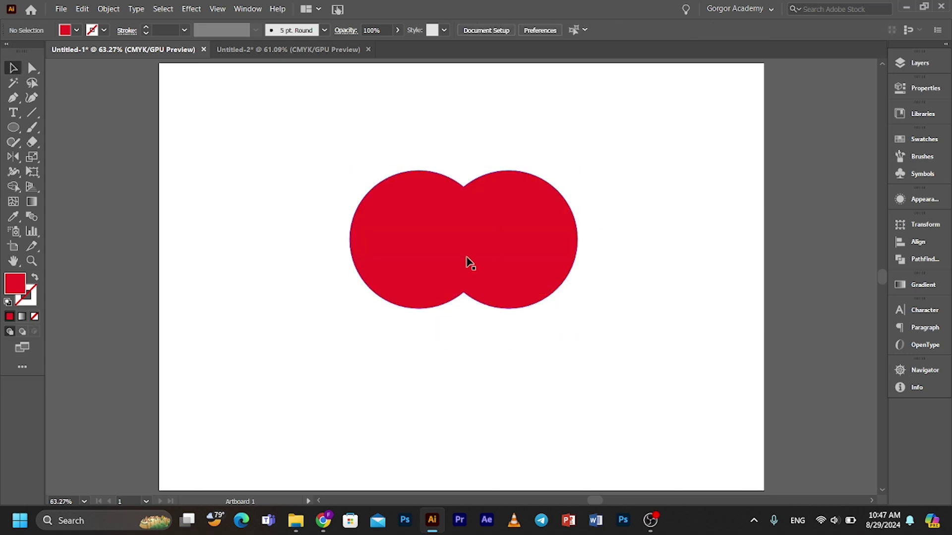
# - Try moving the merged shape, and undo both the move and the merge of the two circles
pyautogui.moveTo(468, 263); pyautogui.dragTo(373, 242)
pyautogui.click(448, 331)
pyautogui.hotkey('ctrl', 'z')
pyautogui.click(372, 341)
pyautogui.hotkey('ctrl', 'z')
# - Try removing the overlap of the two circles with the Shape Builder tool, and undo the removal
pyautogui.click(317, 268)
pyautogui.moveTo(331, 200); pyautogui.dragTo(590, 357)
pyautogui.click(14, 186)
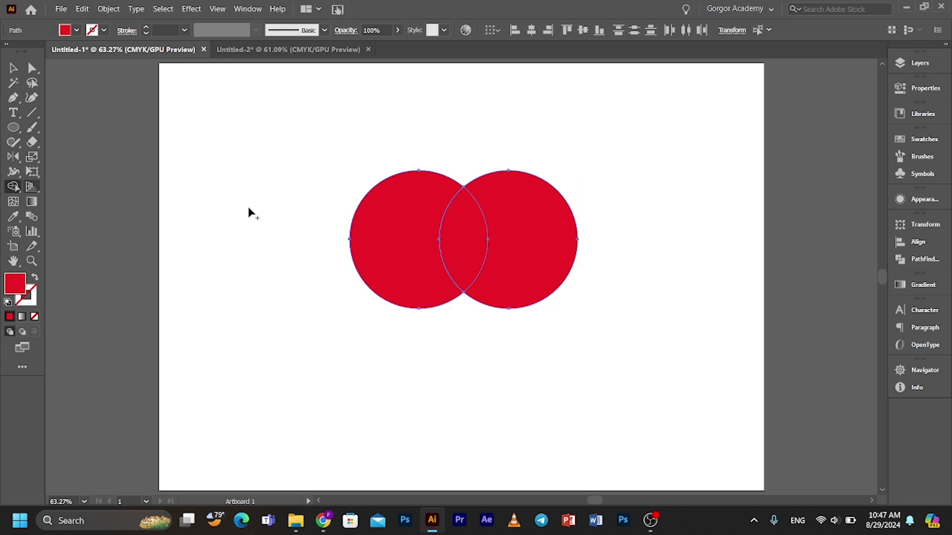
pyautogui.keyDown('alt'); pyautogui.click(469, 257); pyautogui.keyUp('alt')
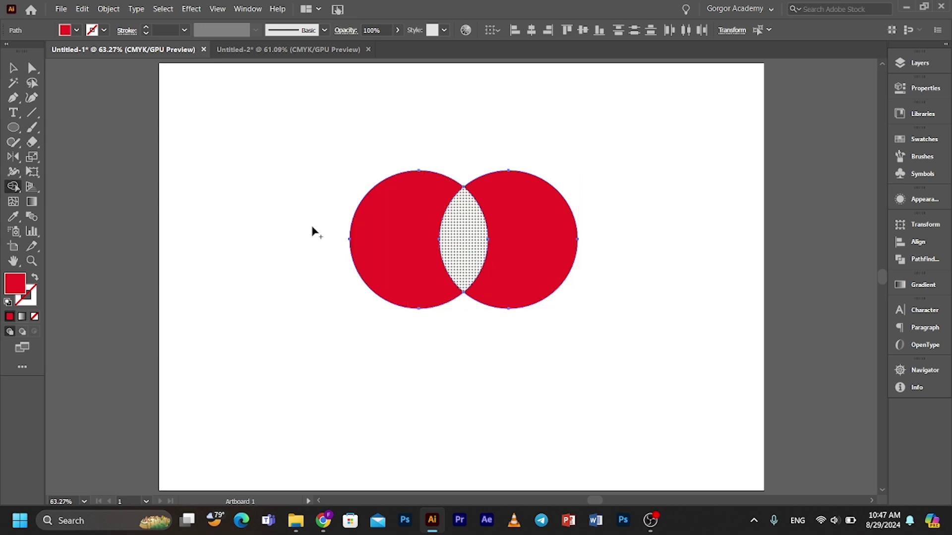
pyautogui.press('v')
pyautogui.hotkey('ctrl', 'shift', 'a')
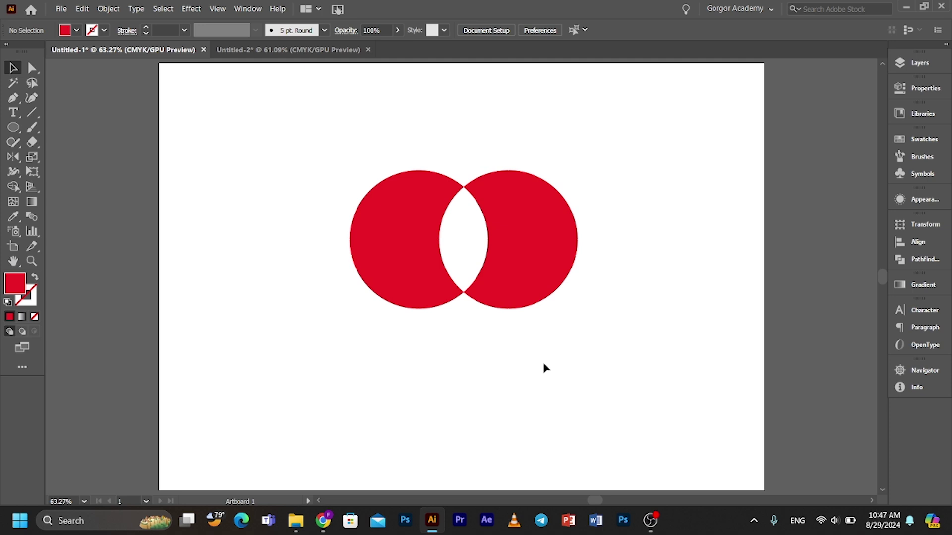
pyautogui.moveTo(570, 353); pyautogui.dragTo(172, 156)
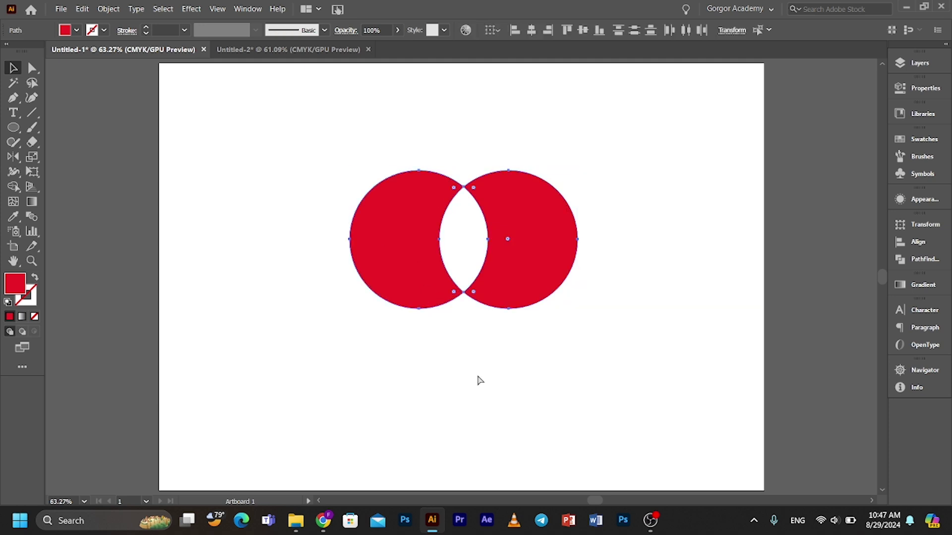
pyautogui.hotkey('ctrl', 'z')
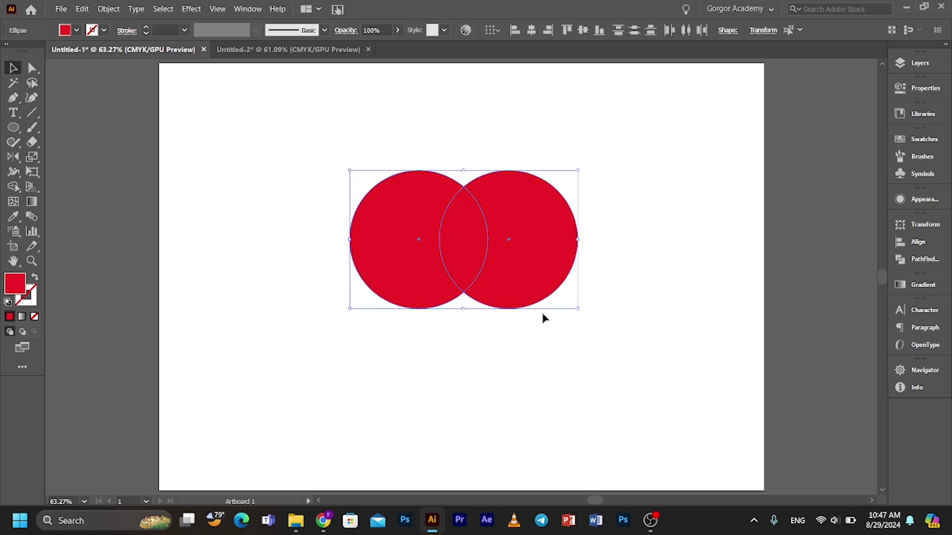
# - Merge the overlapping area into the left circle with the Shape Builder tool
pyautogui.click(13, 186)
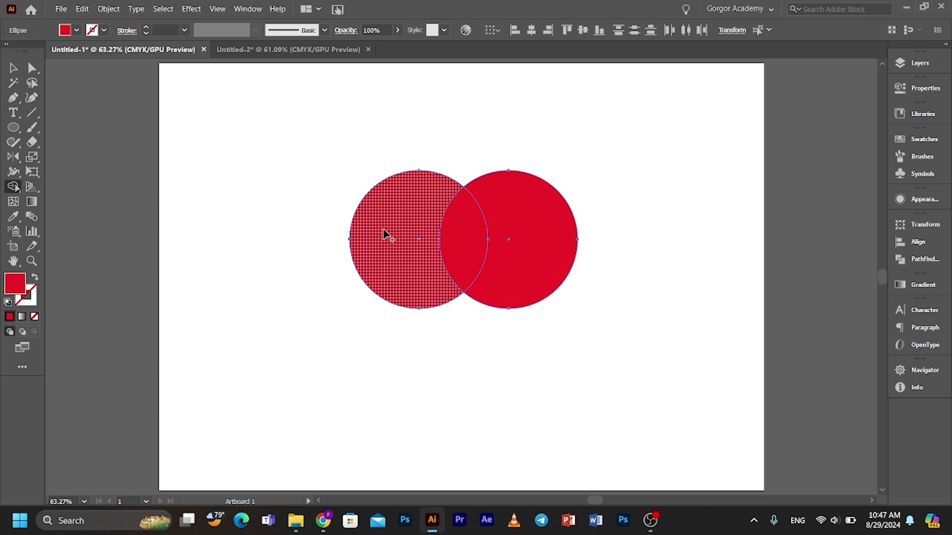
pyautogui.moveTo(450, 245); pyautogui.dragTo(407, 263)
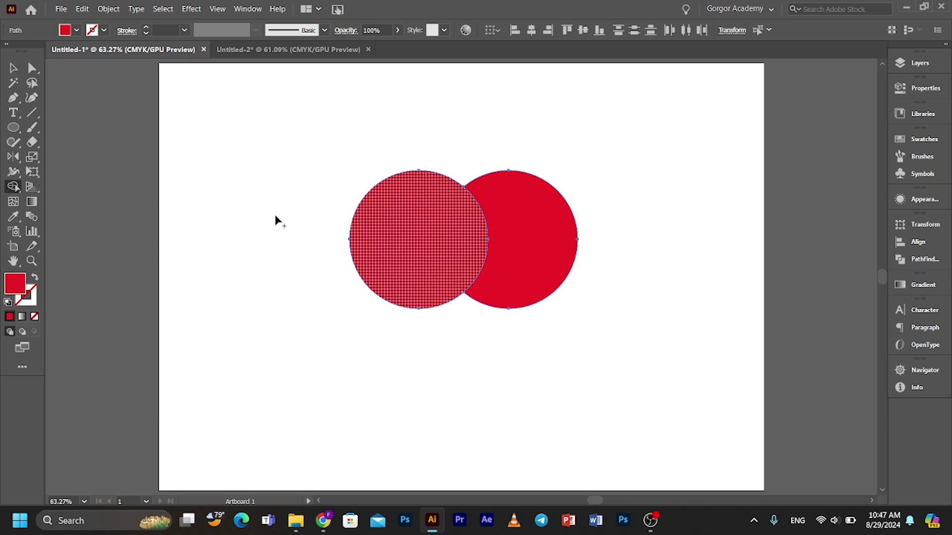
pyautogui.click(13, 68)
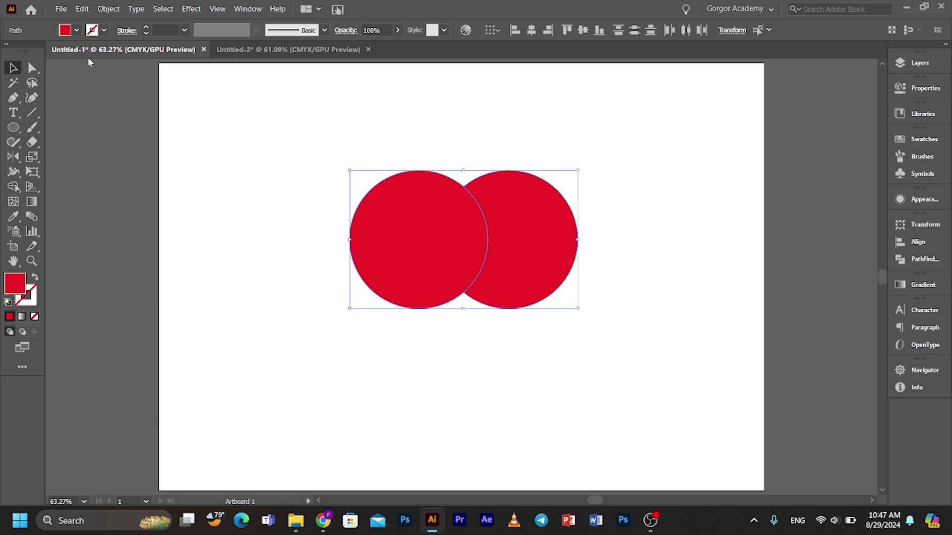
# - Fill the left circle with dark blue
pyautogui.click(77, 29)
pyautogui.click(204, 204)
pyautogui.click(389, 250)
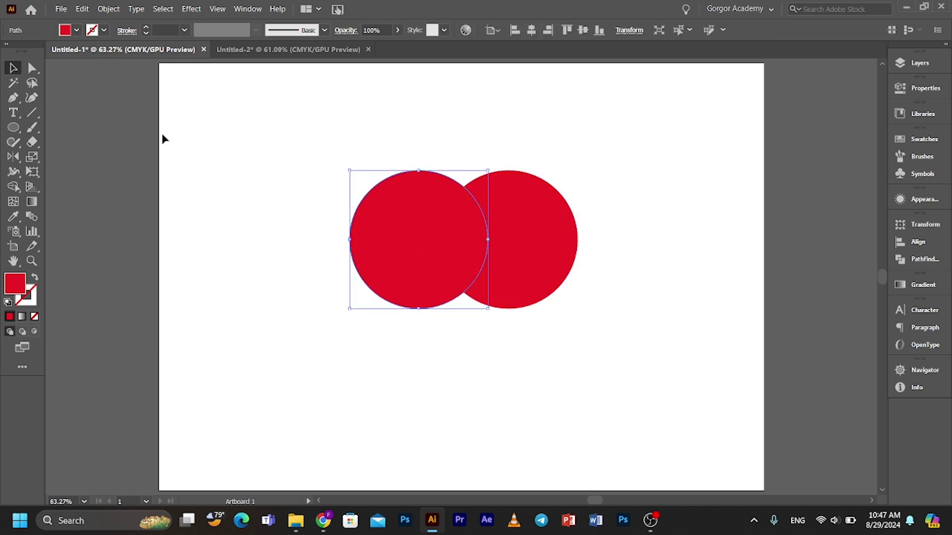
pyautogui.click(76, 30)
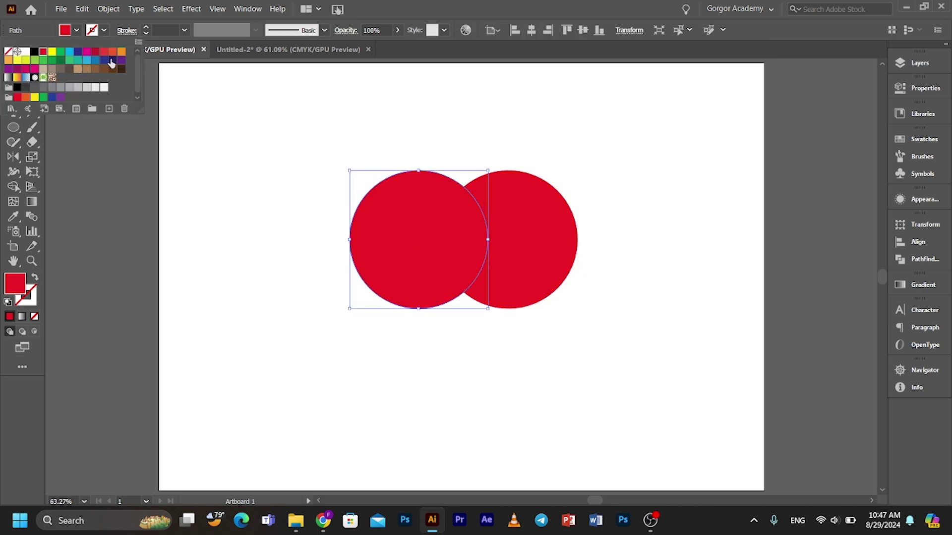
pyautogui.click(193, 157)
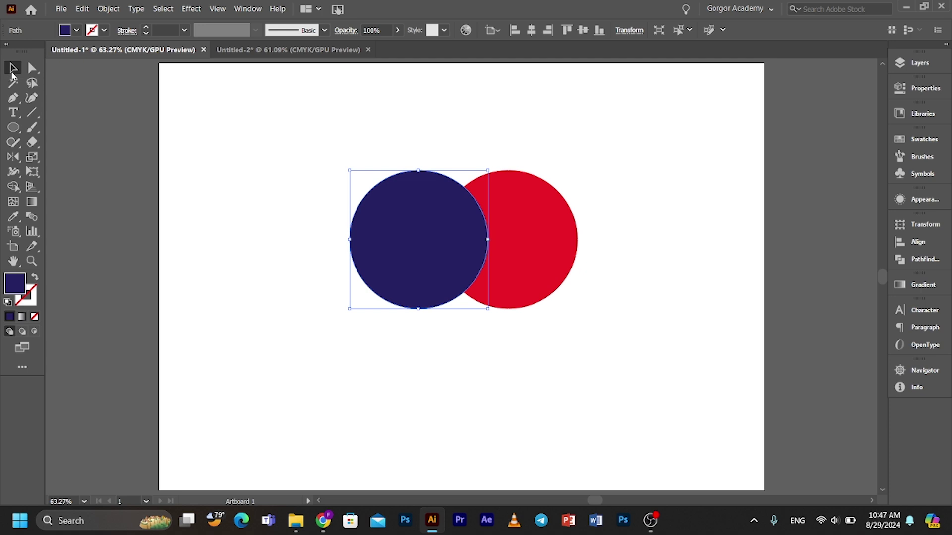
# - Move the red crescent to the right, clear of the dark blue circle
pyautogui.click(225, 198)
pyautogui.moveTo(546, 257); pyautogui.dragTo(614, 263)
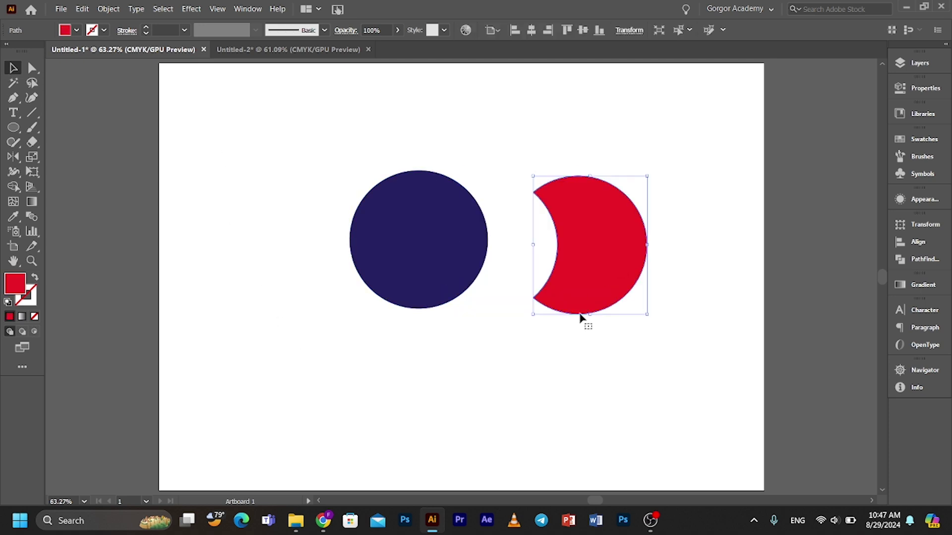
pyautogui.click(418, 342)
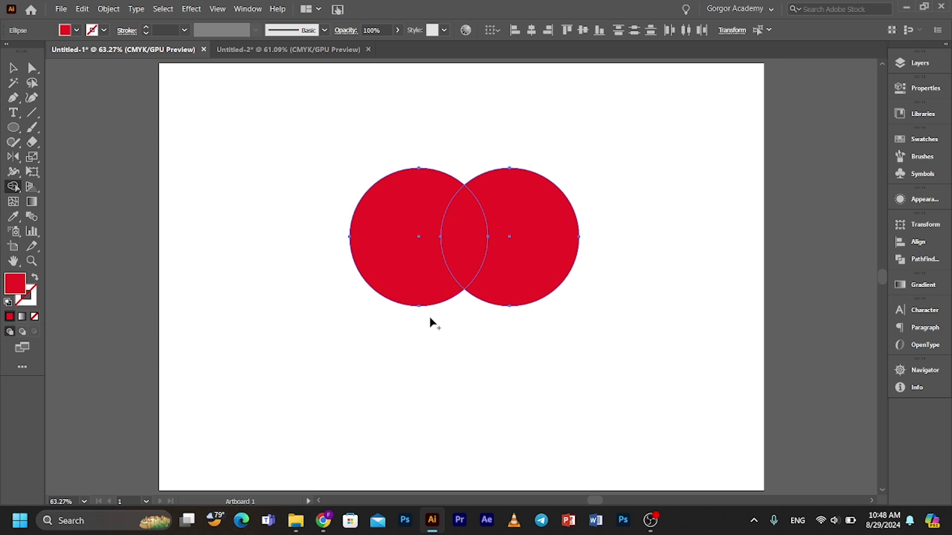
# - Delete the left circle's non-overlapping part with the Shape Builder tool, keeping the overlap and the right circle
pyautogui.keyDown('alt'); pyautogui.click(425, 303); pyautogui.keyUp('alt')
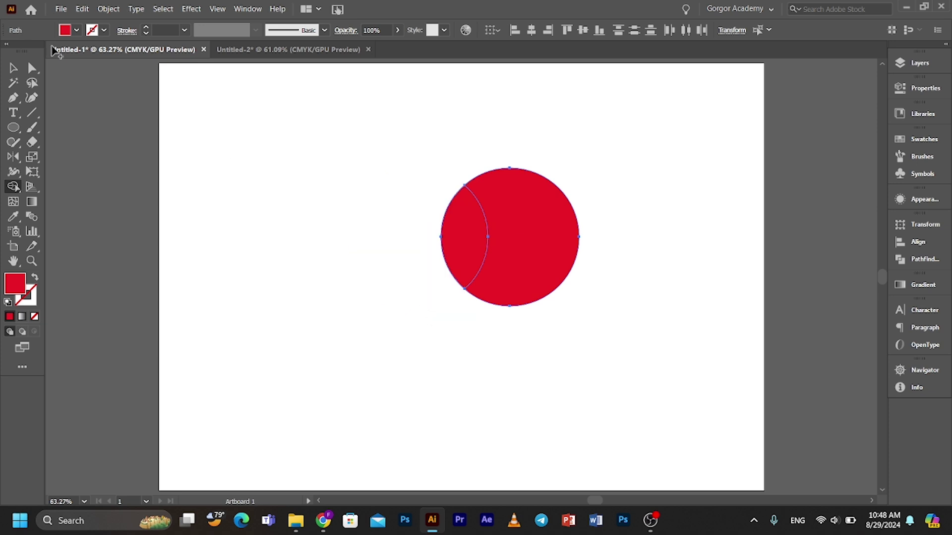
pyautogui.click(14, 65)
pyautogui.click(147, 109)
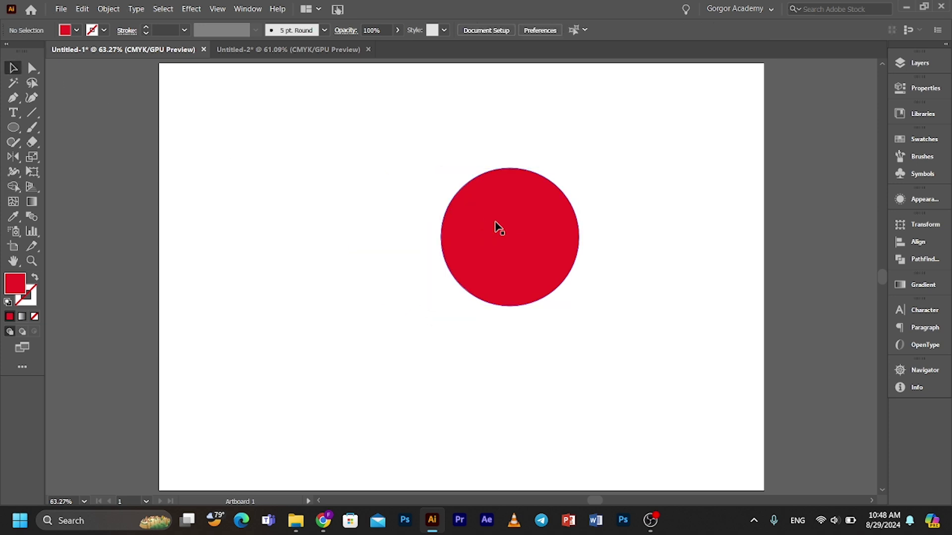
# - Send the large red piece to the back, behind the overlap piece
pyautogui.click(457, 247)
pyautogui.click(429, 235)
pyautogui.rightClick(499, 248)
pyautogui.click(491, 236)
pyautogui.rightClick(490, 236)
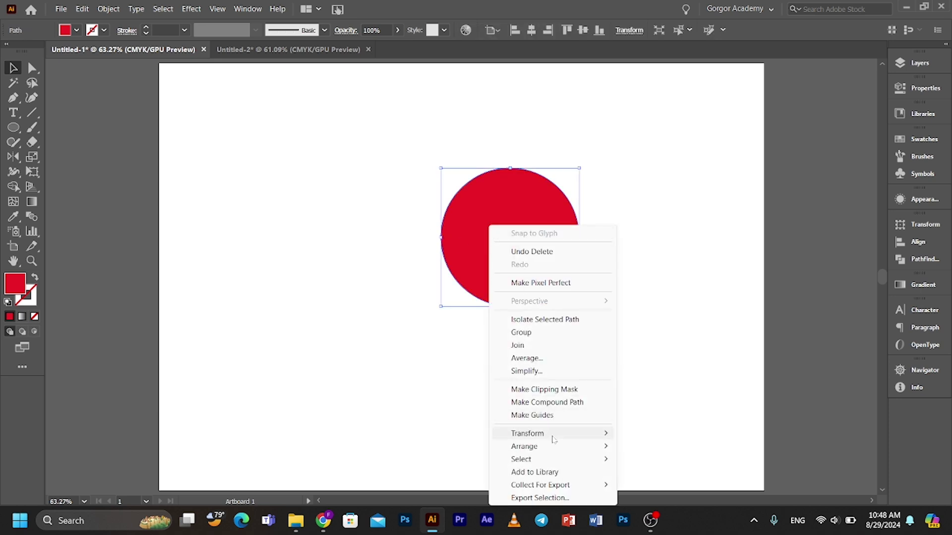
pyautogui.click(667, 485)
pyautogui.click(667, 468)
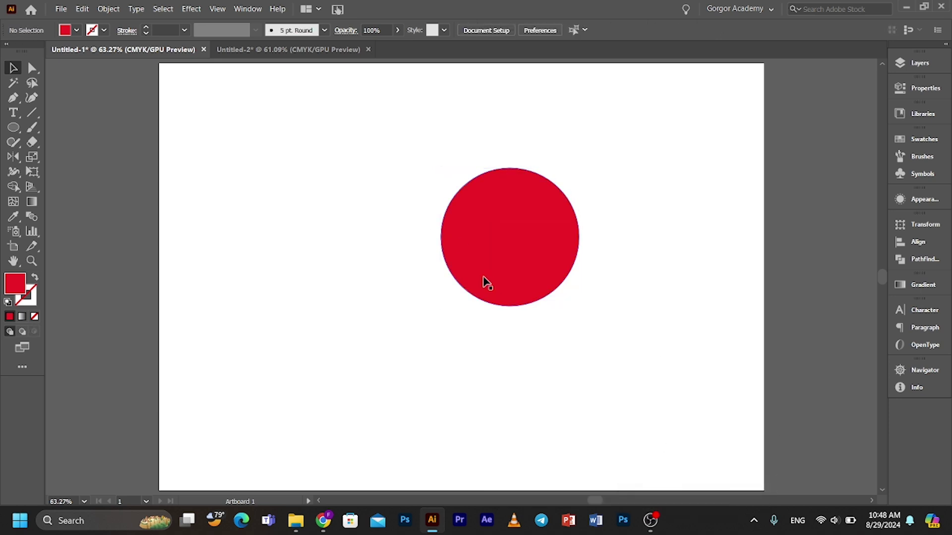
# - Fill the lens-shaped overlap piece with dark blue and deselect it
pyautogui.click(463, 263)
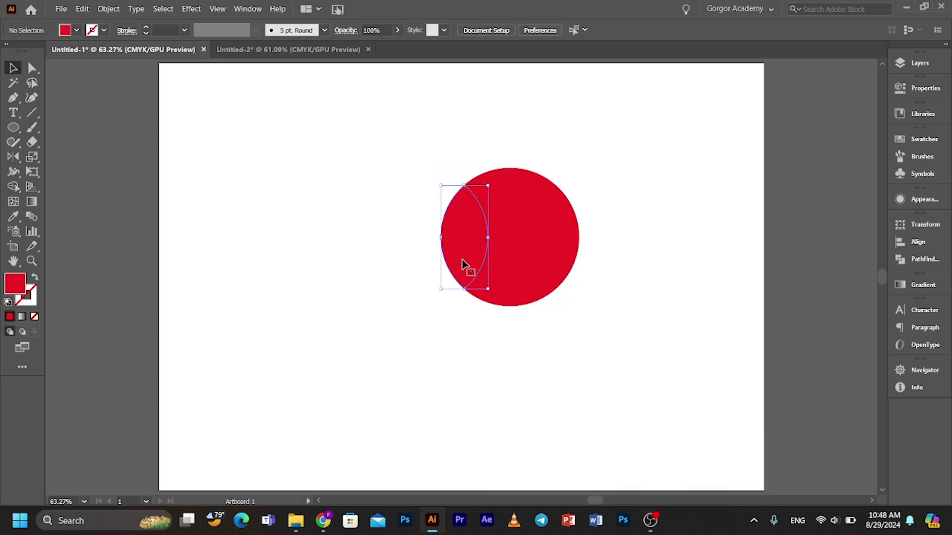
pyautogui.click(77, 30)
pyautogui.click(117, 60)
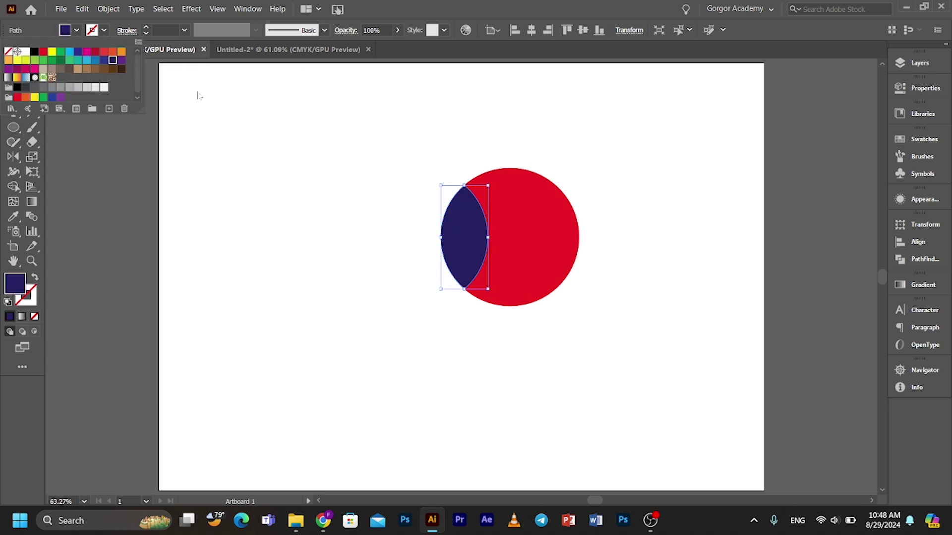
pyautogui.click(254, 124)
pyautogui.click(257, 191)
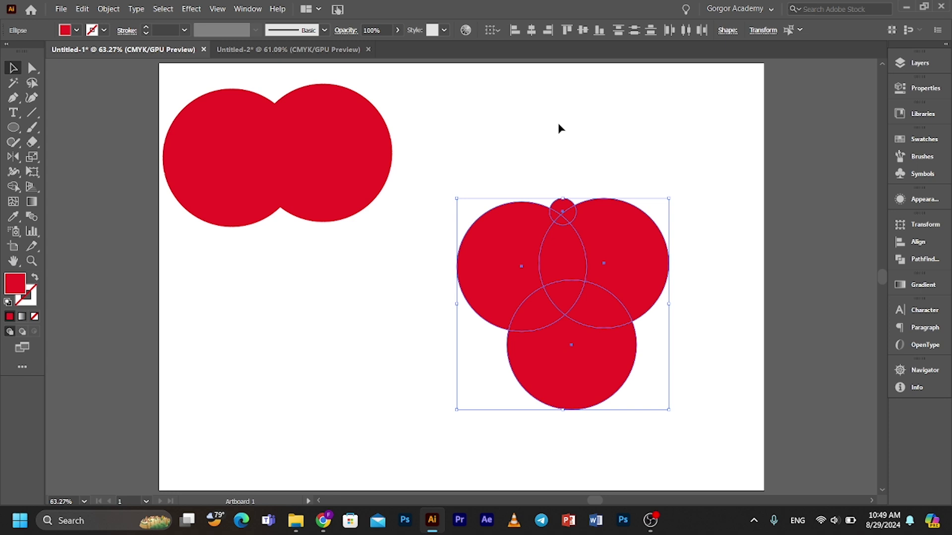
# - Merge the three large circles and the small top circle into one shape with the Shape Builder tool
pyautogui.click(559, 130)
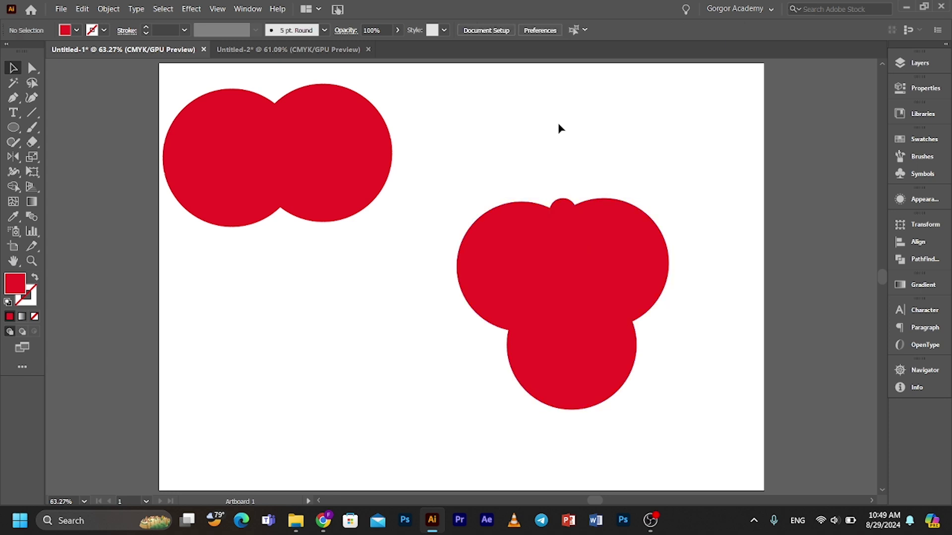
pyautogui.moveTo(559, 130); pyautogui.dragTo(617, 381)
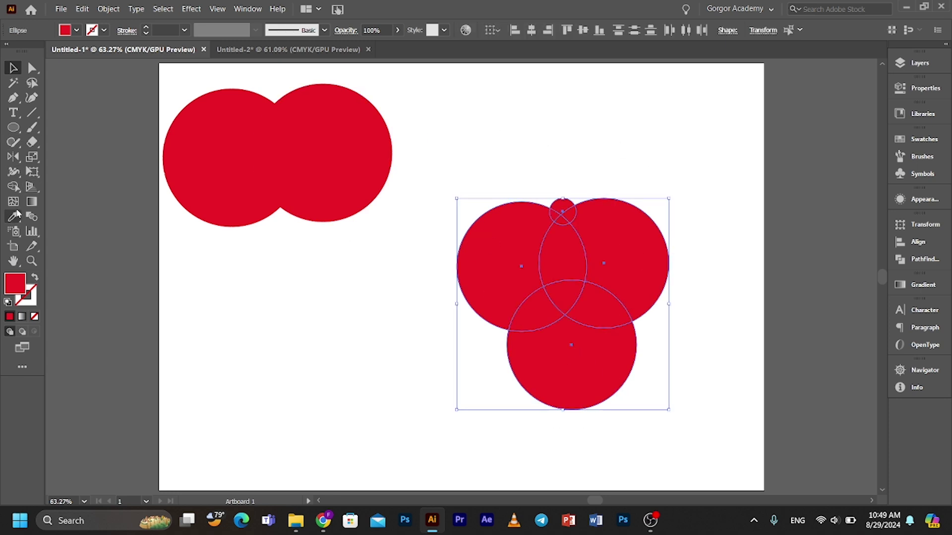
pyautogui.click(13, 186)
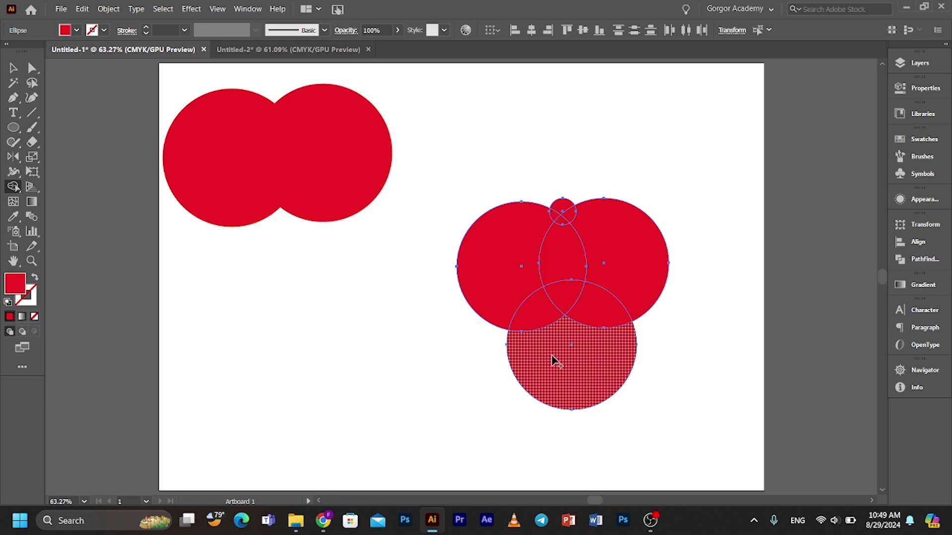
pyautogui.moveTo(563, 368)
pyautogui.mouseDown()
pyautogui.moveTo(524, 274)
pyautogui.moveTo(621, 258)
pyautogui.moveTo(582, 351)
pyautogui.moveTo(564, 202)
pyautogui.moveTo(554, 208)
pyautogui.moveTo(553, 216)
pyautogui.moveTo(573, 216)
pyautogui.moveTo(629, 304)
pyautogui.mouseUp()
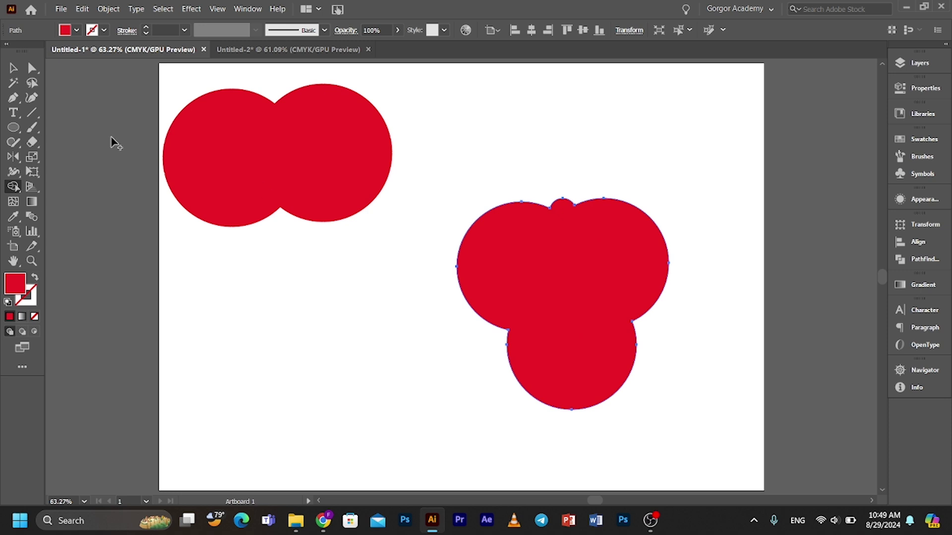
pyautogui.click(15, 68)
pyautogui.click(696, 290)
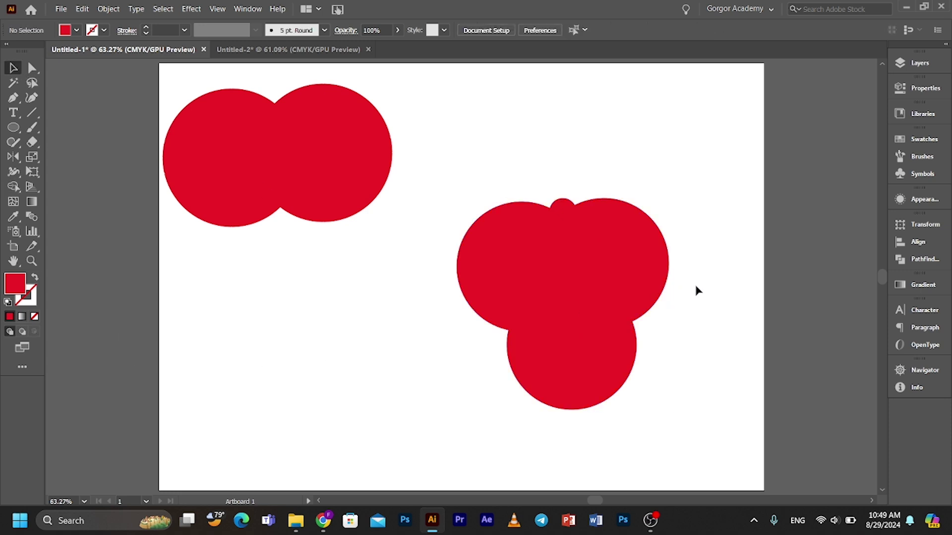
# - Try moving the merged four-circle shape, and undo the move while keeping the shape merged
pyautogui.moveTo(590, 309); pyautogui.dragTo(617, 299)
pyautogui.click(639, 270)
pyautogui.hotkey('ctrl', 'z')
pyautogui.hotkey('ctrl', 'z')
pyautogui.hotkey('ctrl', 'z')
pyautogui.hotkey('ctrl', 'shift', 'z')
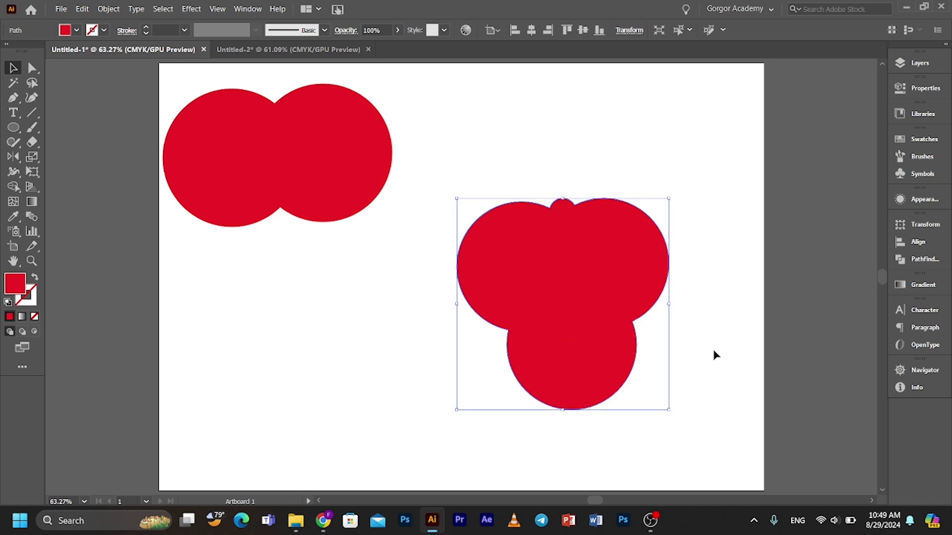
# - Undo the four-circle merge, reselect the circles and merge the pieces of the small top circle with the Shape Builder tool
pyautogui.hotkey('ctrl', 'z')
pyautogui.moveTo(703, 399); pyautogui.dragTo(501, 187)
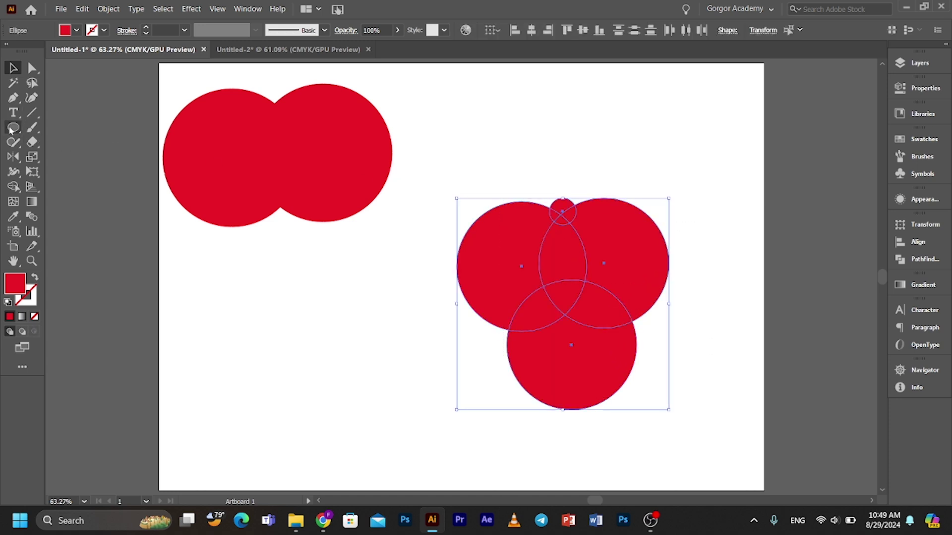
pyautogui.click(13, 186)
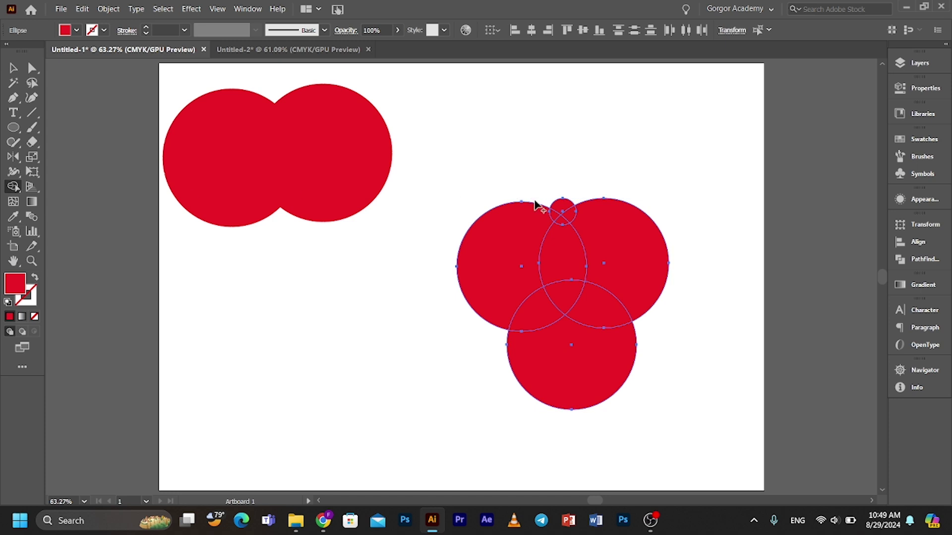
pyautogui.moveTo(566, 218); pyautogui.dragTo(561, 203)
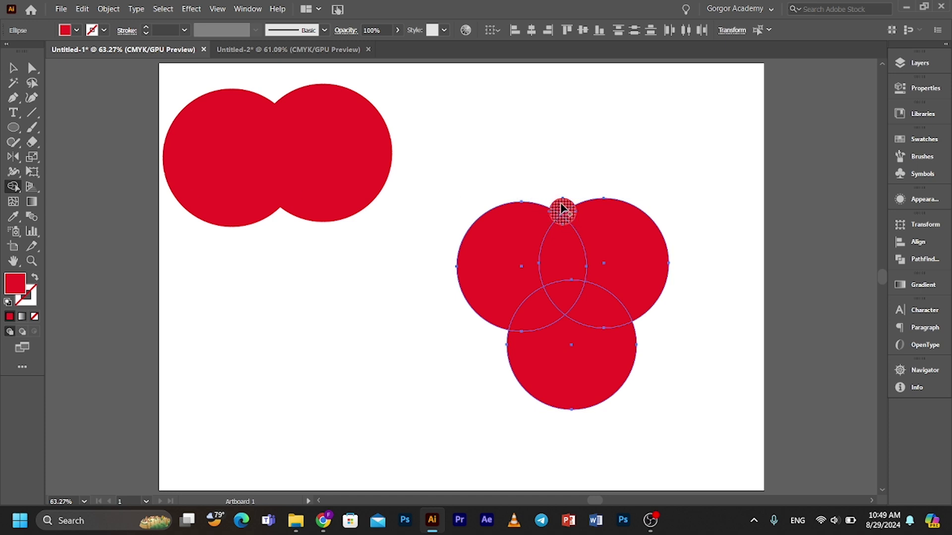
pyautogui.moveTo(565, 238); pyautogui.dragTo(565, 241)
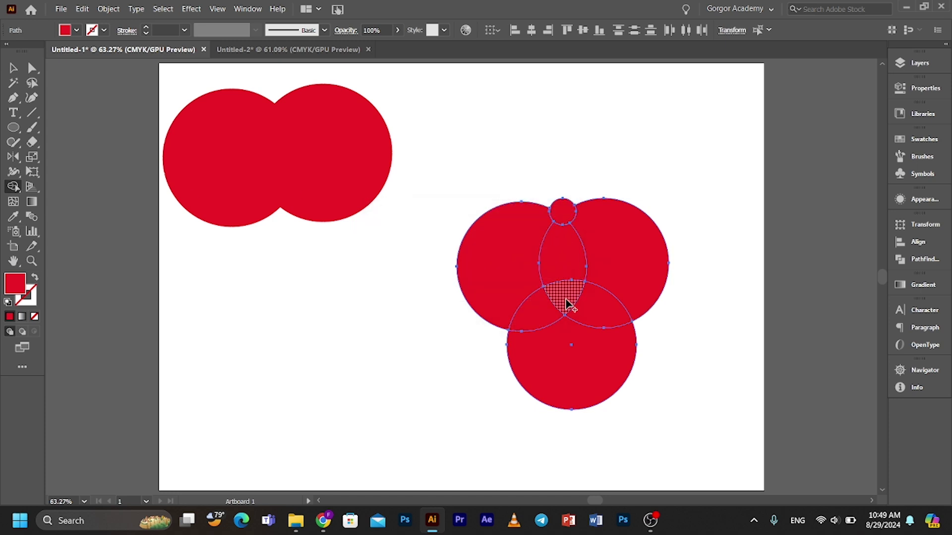
# - Remove the central area shared by the three large circles and the small top circle with the Shape Builder tool
pyautogui.keyDown('alt'); pyautogui.click(568, 303); pyautogui.keyUp('alt')
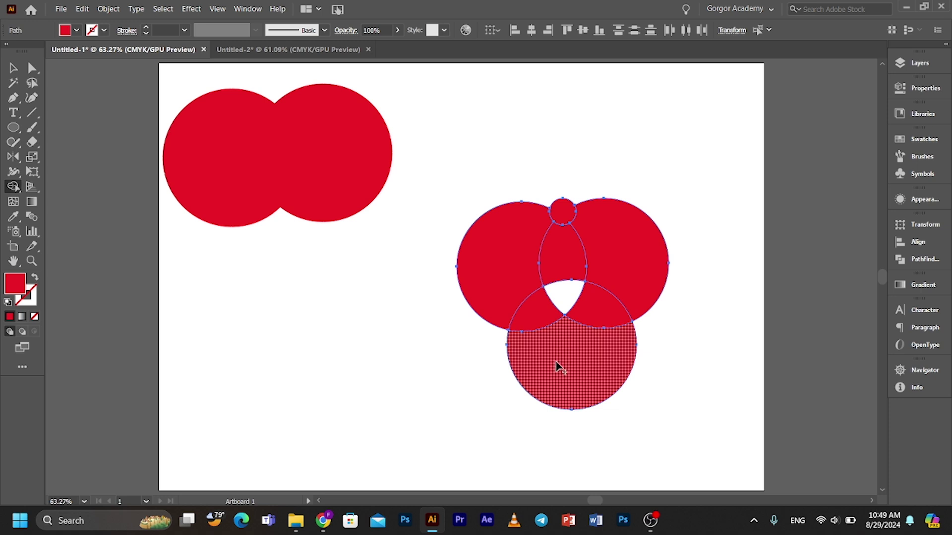
pyautogui.keyDown('alt'); pyautogui.click(561, 214); pyautogui.keyUp('alt')
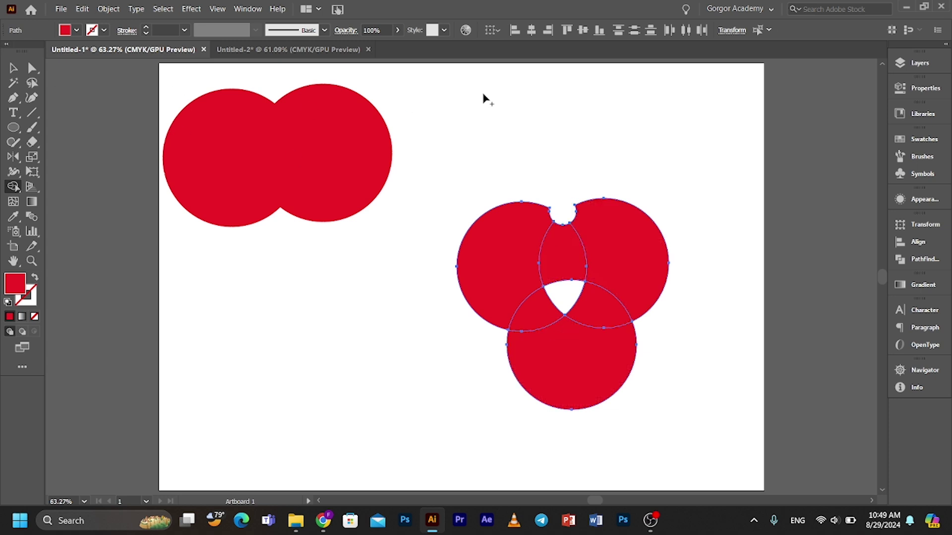
pyautogui.click(13, 67)
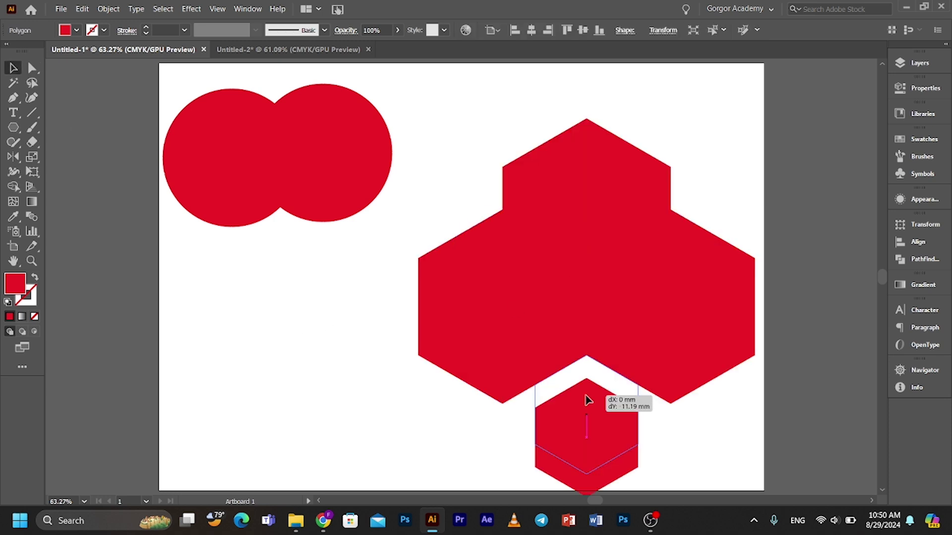
# - Move the small bottom hexagon up about 11 mm into the notch between the two large hexagons and deselect it
pyautogui.moveTo(597, 392); pyautogui.dragTo(597, 372)
pyautogui.click(410, 260)
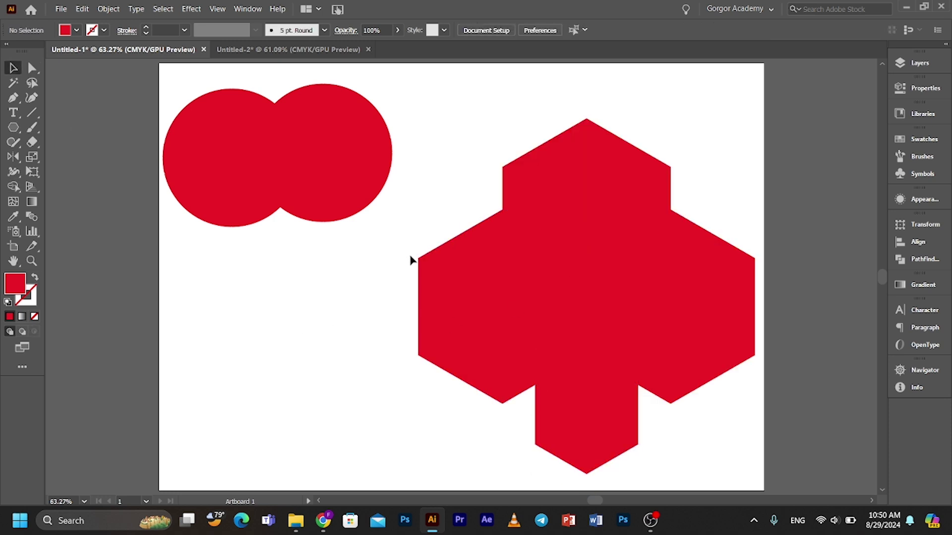
# - Merge the two overlap strips beneath the top hexagon with the Shape Builder tool and remove the resulting V-shaped strip
pyautogui.moveTo(457, 167); pyautogui.dragTo(705, 410)
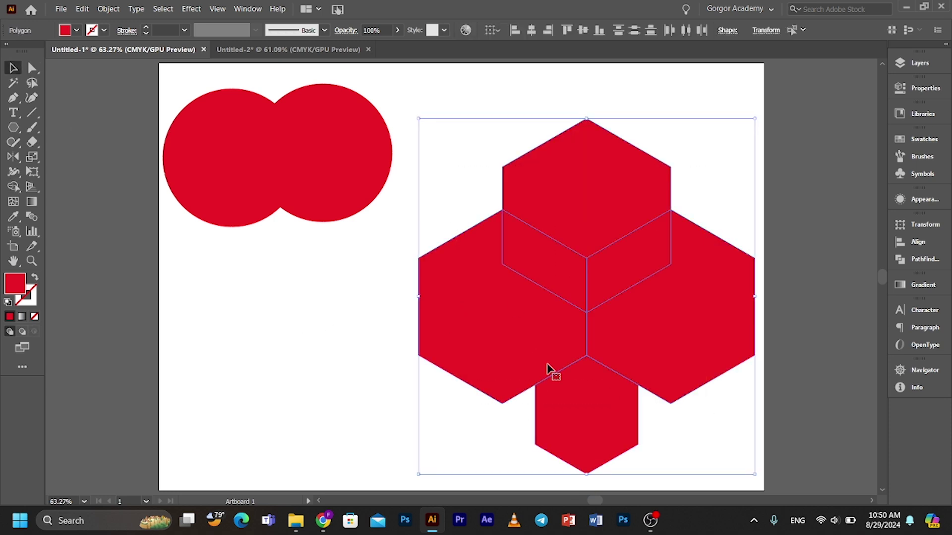
pyautogui.click(13, 186)
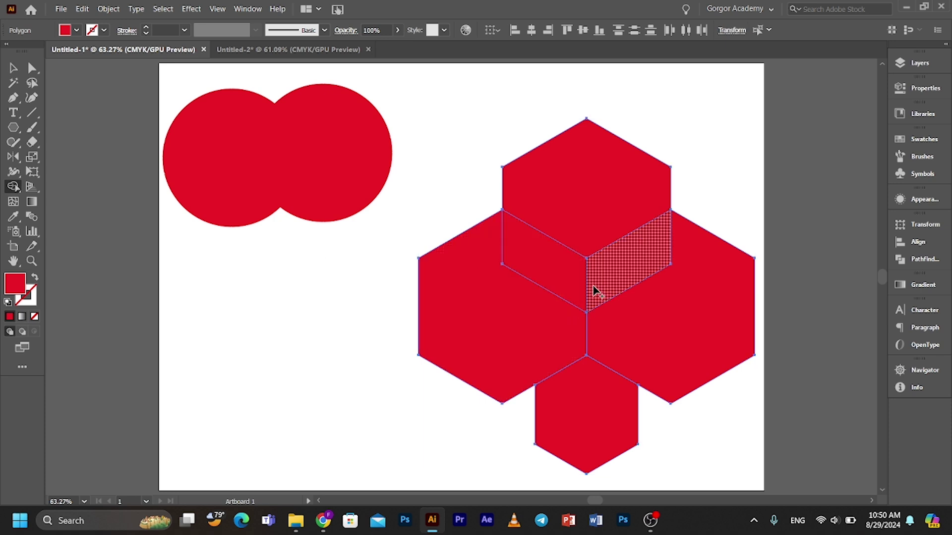
pyautogui.moveTo(595, 291); pyautogui.dragTo(577, 285)
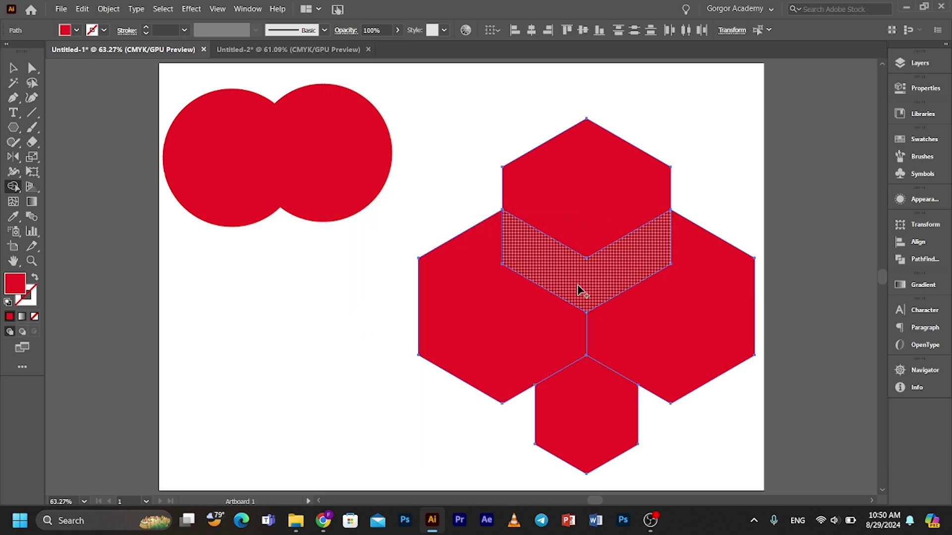
pyautogui.keyDown('alt'); pyautogui.click(577, 290); pyautogui.keyUp('alt')
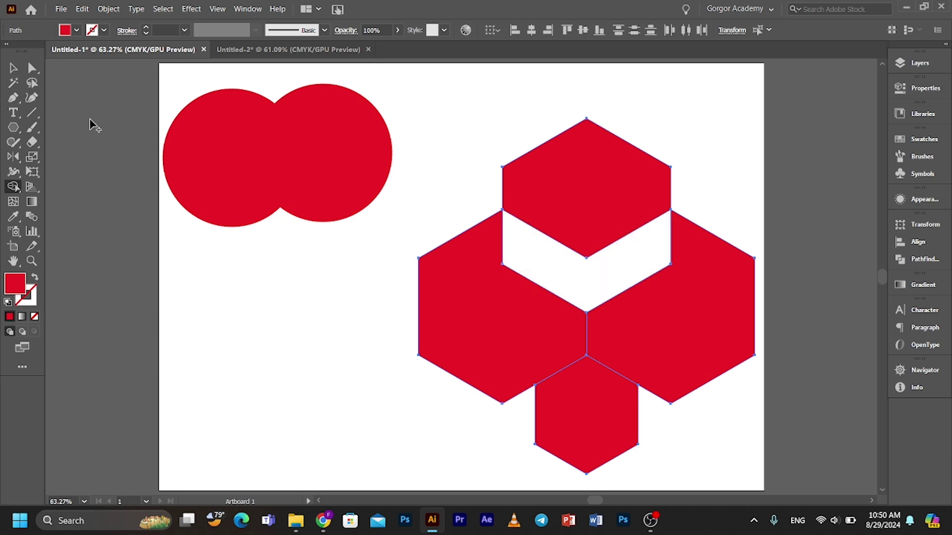
pyautogui.click(13, 67)
pyautogui.click(277, 324)
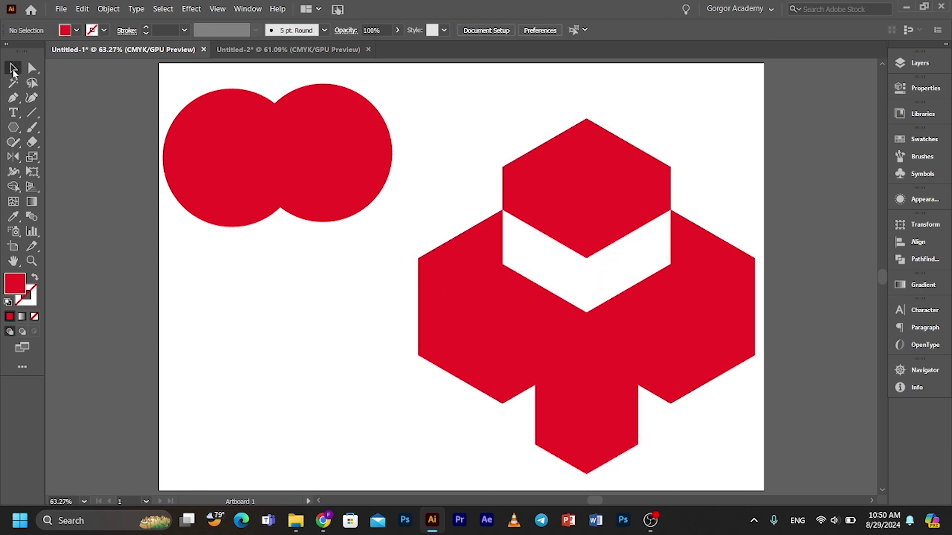
# - Delete all the circle and hexagon artwork from the artboard
pyautogui.moveTo(84, 155); pyautogui.dragTo(673, 424)
pyautogui.press('Delete')
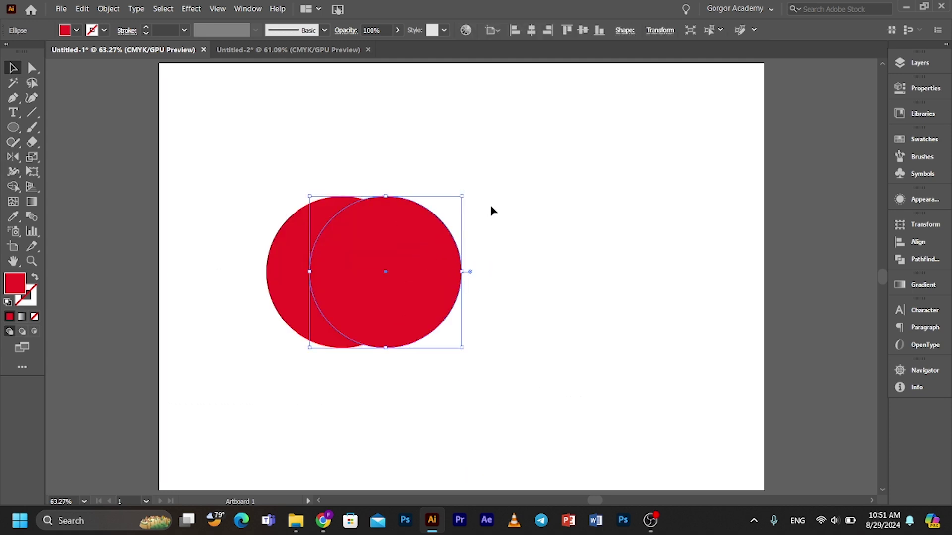
# - Cut the right circle and its overlap away from the left circle with the Shape Builder tool, leaving a red crescent
pyautogui.click(498, 214)
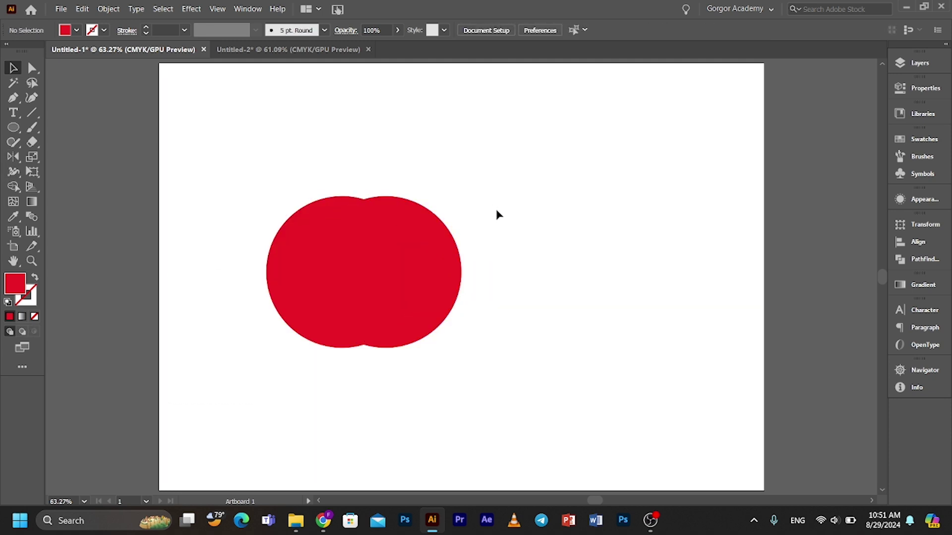
pyautogui.moveTo(142, 196); pyautogui.dragTo(431, 275)
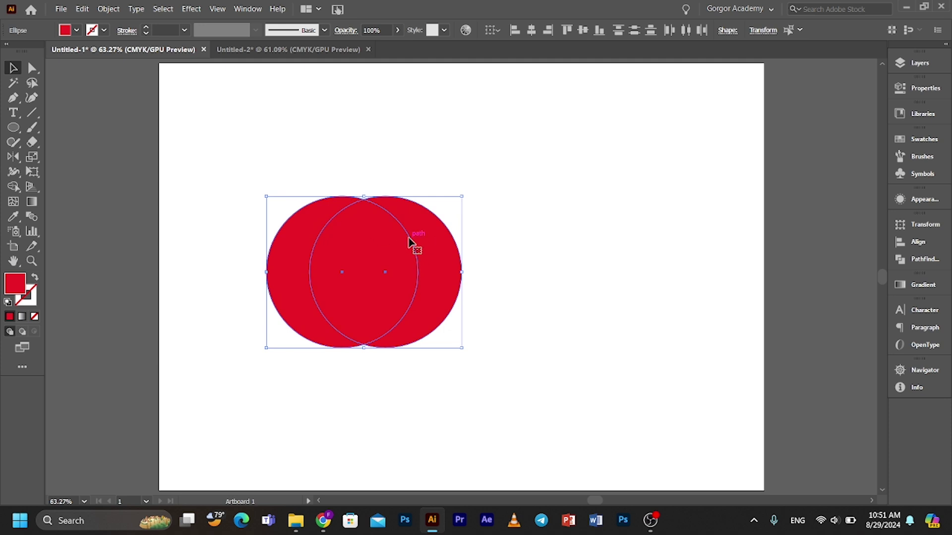
pyautogui.click(13, 187)
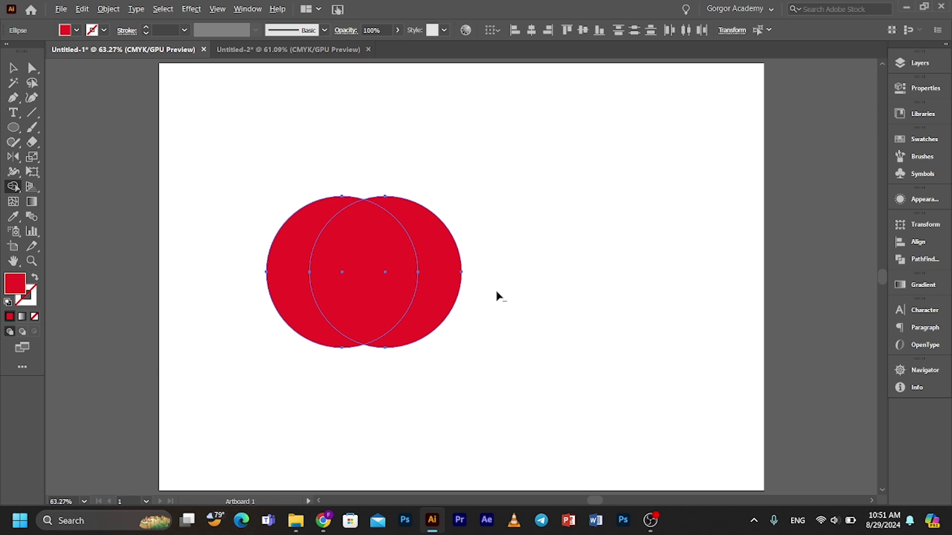
pyautogui.moveTo(450, 291); pyautogui.dragTo(412, 287)
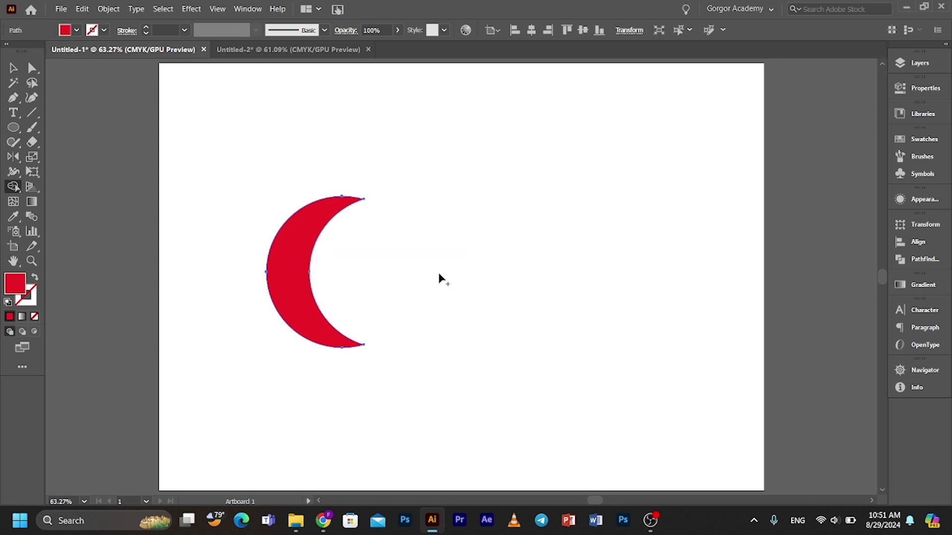
pyautogui.click(14, 68)
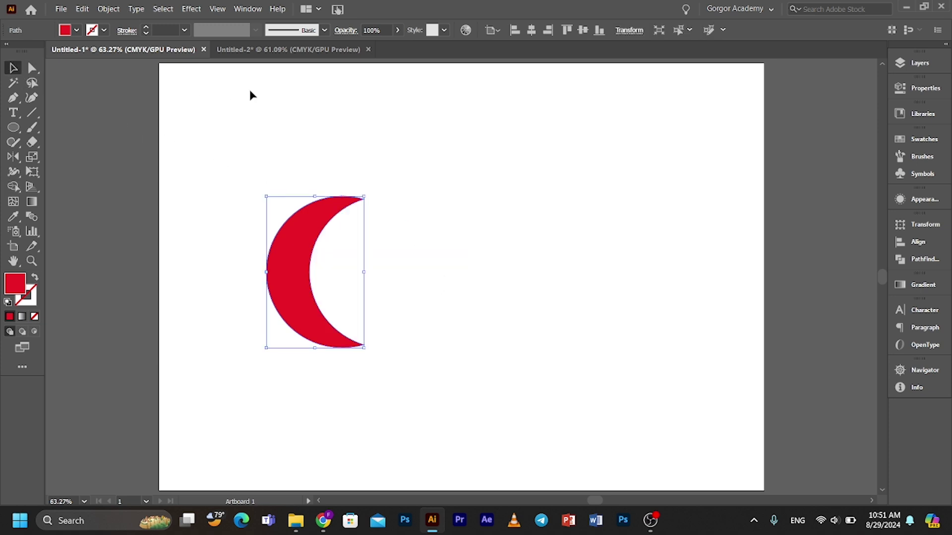
# - Move the red crescent up and slightly to the right on the artboard, and deselect it
pyautogui.click(251, 94)
pyautogui.moveTo(296, 255); pyautogui.dragTo(306, 212)
pyautogui.click(503, 238)
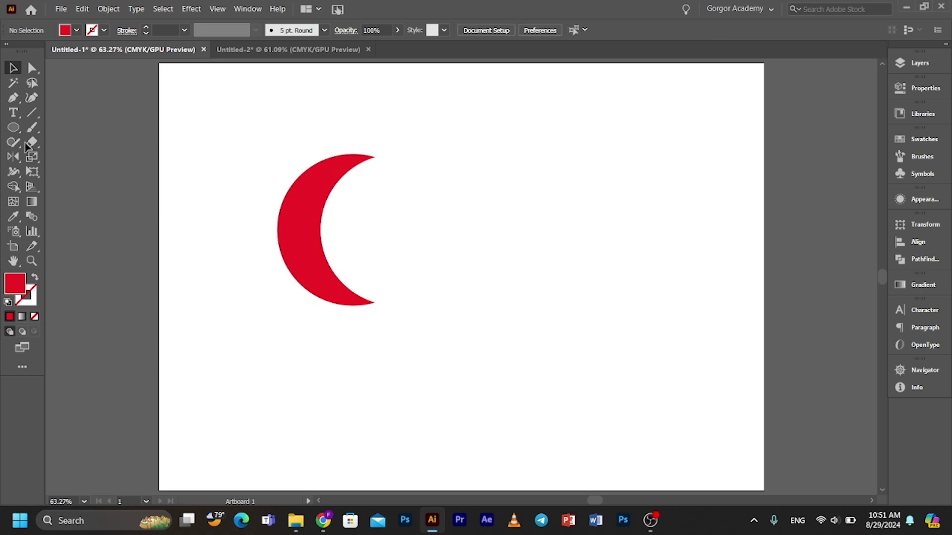
pyautogui.moveTo(13, 127); pyautogui.dragTo(54, 179)
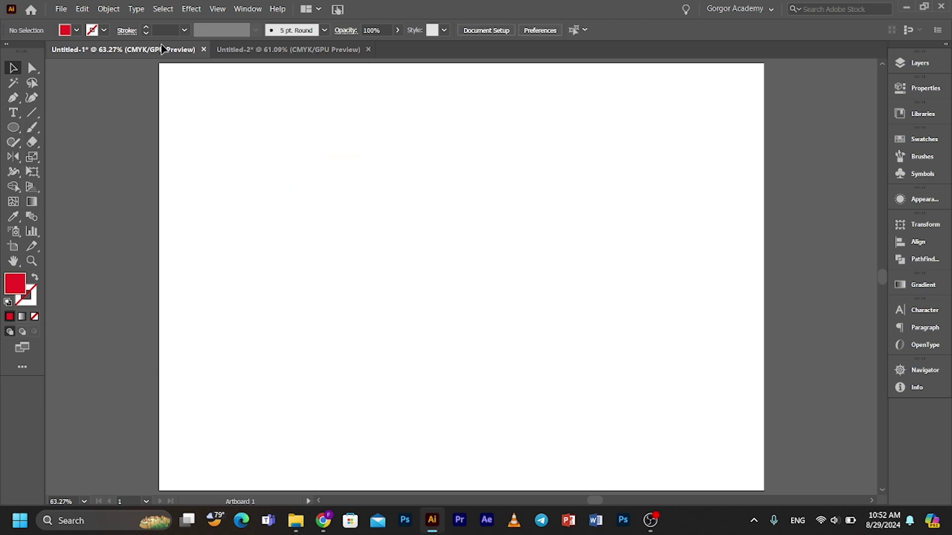
# - Switch to the Untitled-2 document, set the embedded bird image's opacity to 31% and deselect it
pyautogui.click(271, 50)
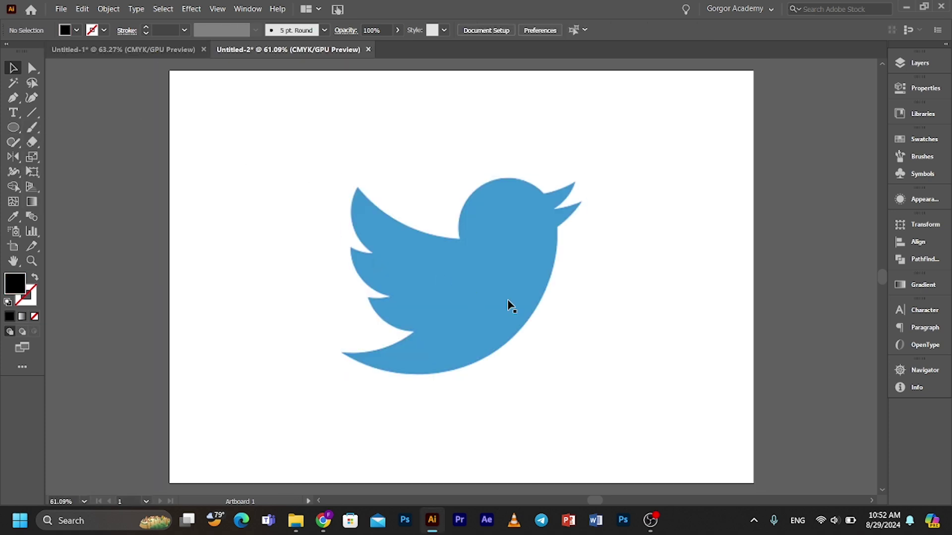
pyautogui.click(510, 305)
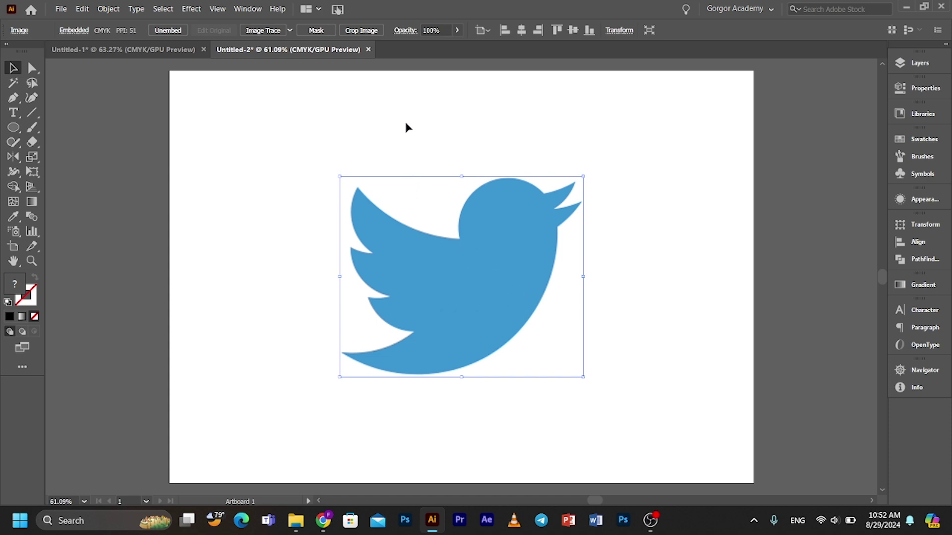
pyautogui.click(456, 31)
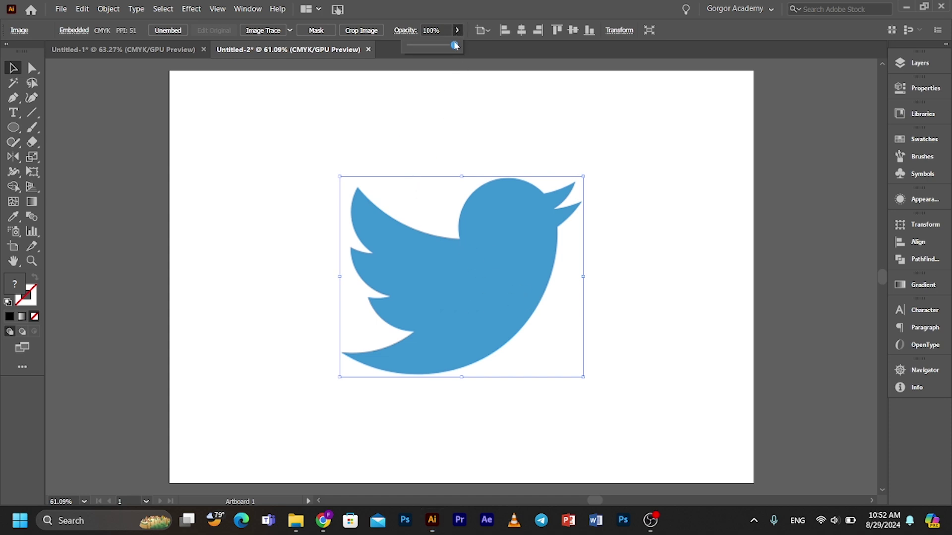
pyautogui.moveTo(455, 45); pyautogui.dragTo(426, 45)
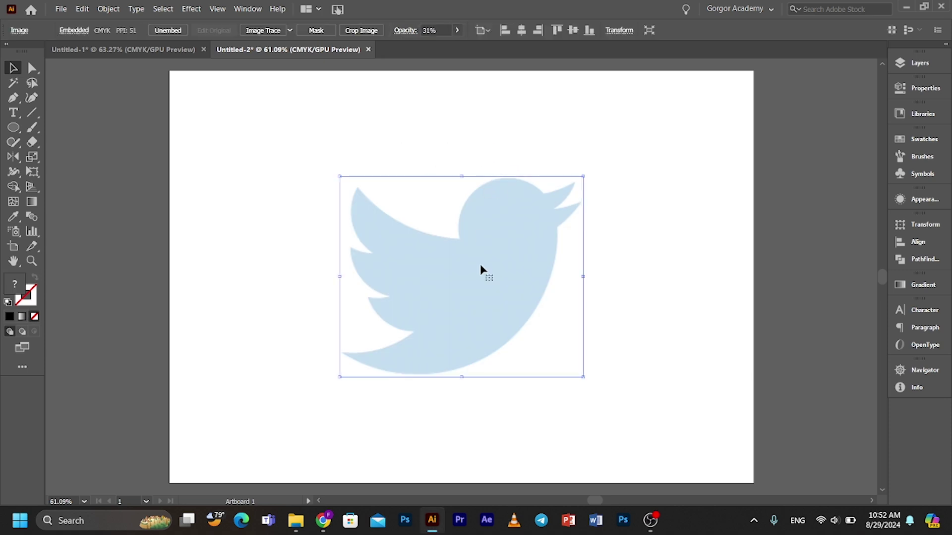
pyautogui.click(642, 342)
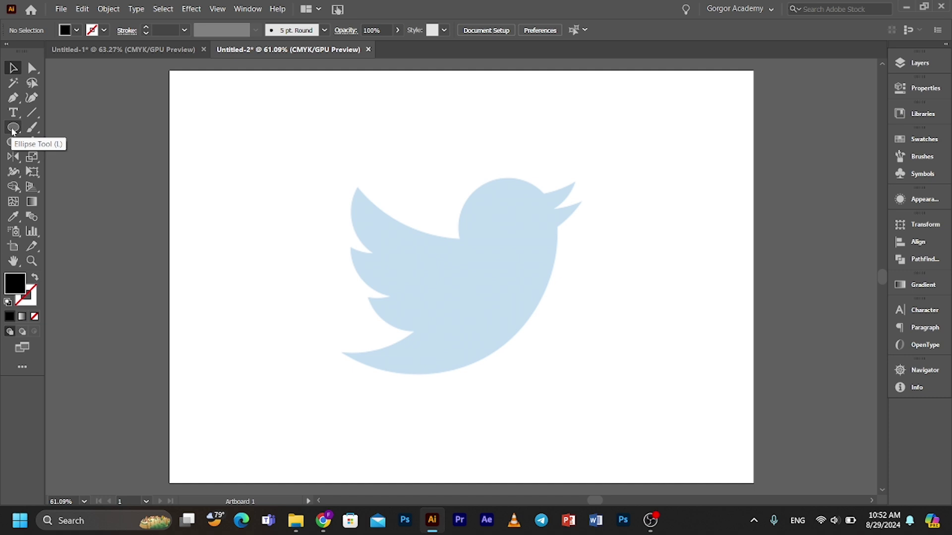
# - Draw a circle over the bird's chest with the Ellipse tool and give it no fill and a black 1 pt stroke
pyautogui.moveTo(13, 129); pyautogui.dragTo(64, 156)
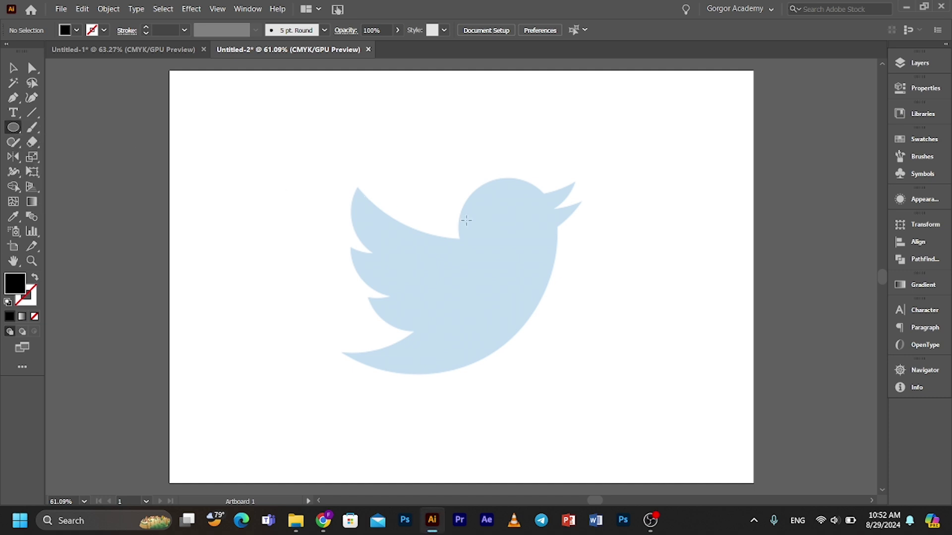
pyautogui.moveTo(502, 211); pyautogui.dragTo(621, 330)
pyautogui.click(36, 278)
pyautogui.click(12, 68)
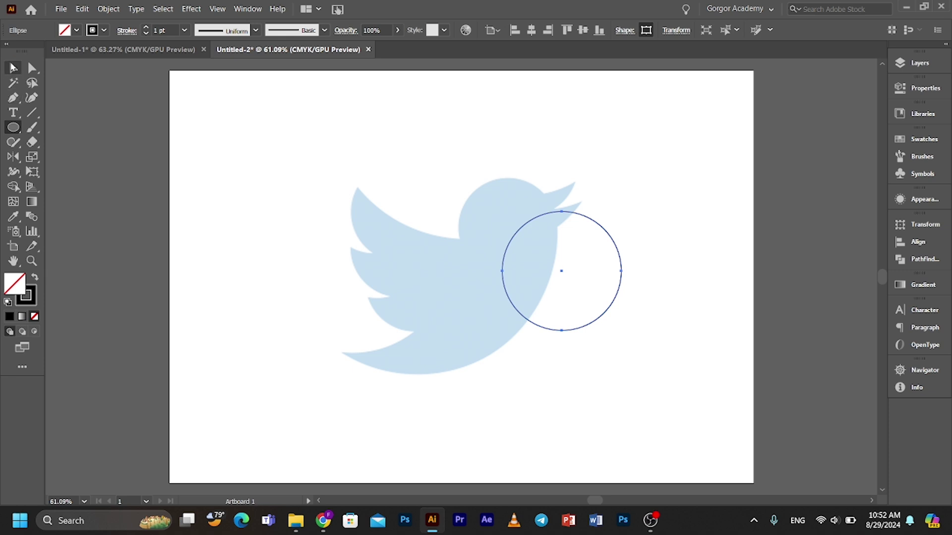
pyautogui.click(573, 340)
# - Move the outlined circle onto the bird's head and shrink it proportionally to match the head's contour
pyautogui.moveTo(601, 322); pyautogui.dragTo(558, 277)
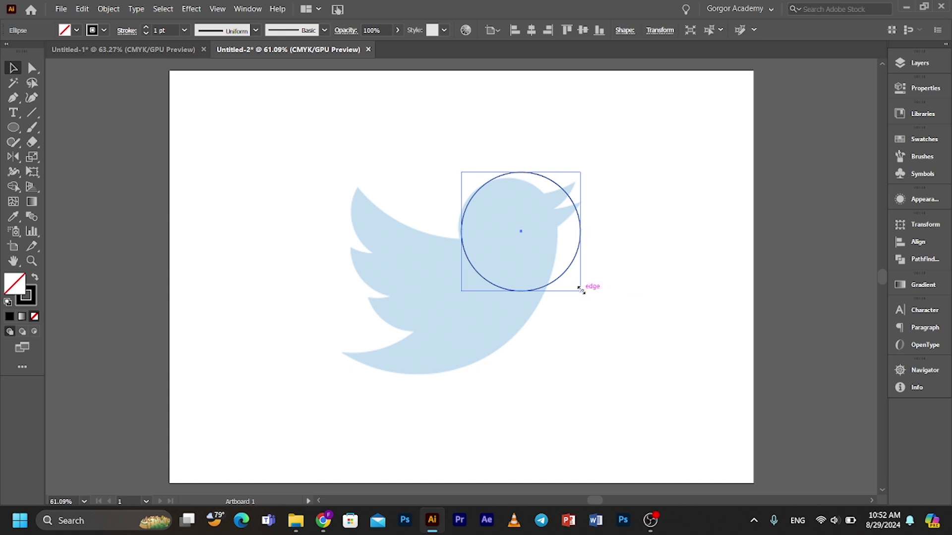
pyautogui.moveTo(581, 291); pyautogui.dragTo(544, 257)
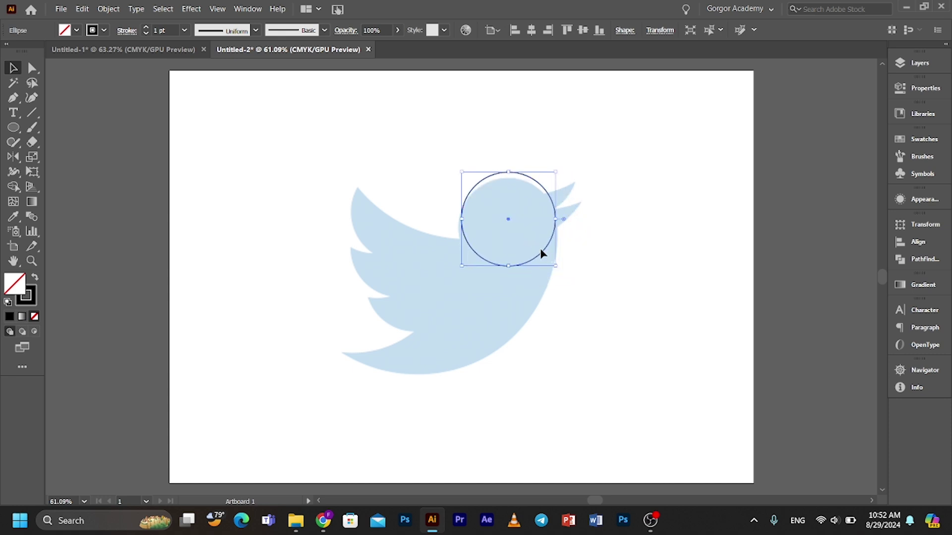
pyautogui.click(539, 251)
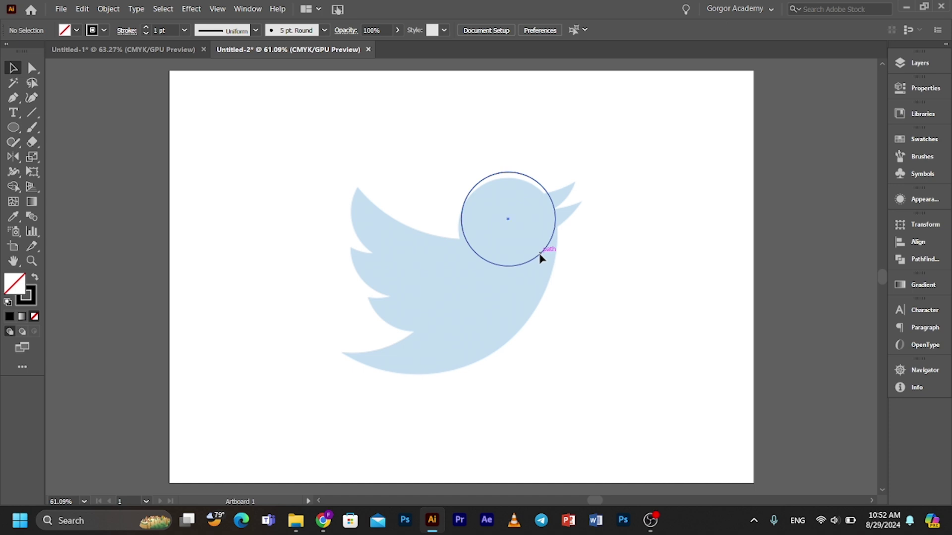
pyautogui.moveTo(540, 257); pyautogui.dragTo(537, 263)
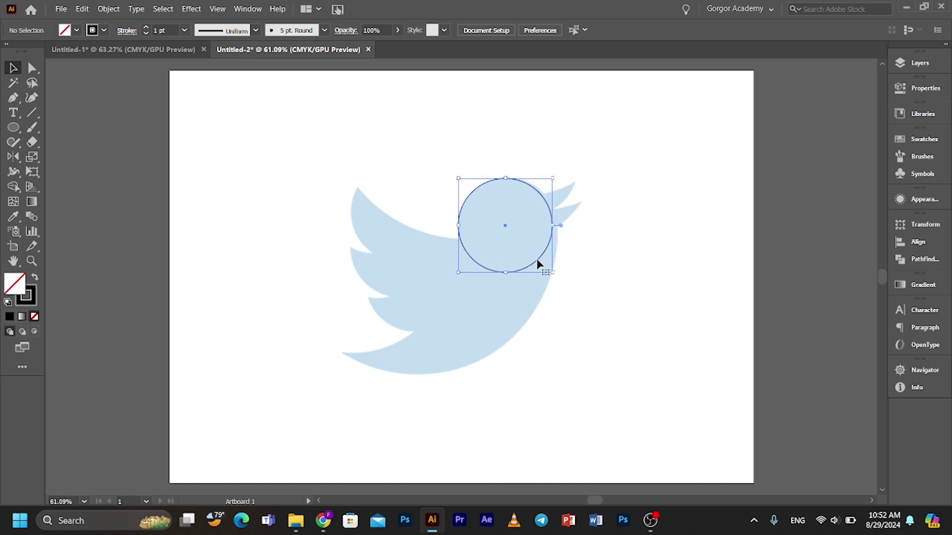
pyautogui.click(603, 301)
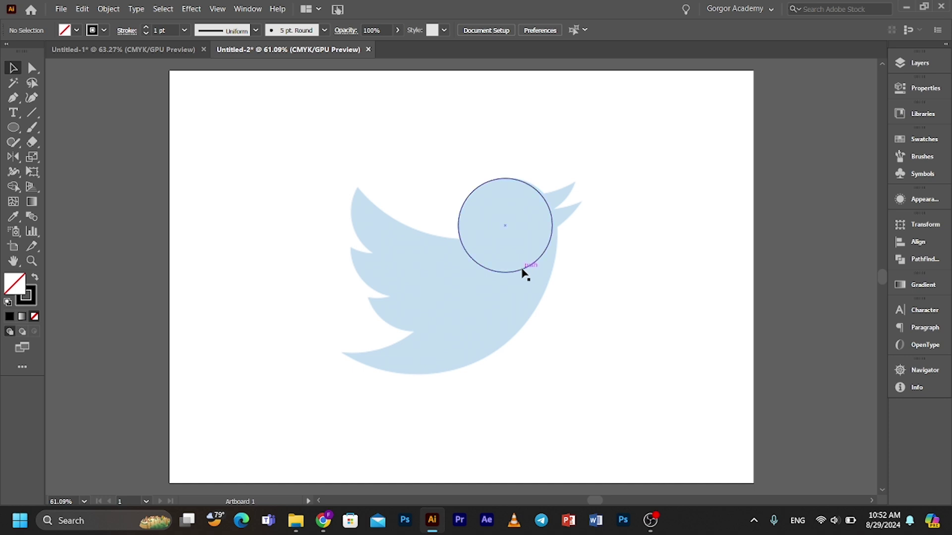
# - Copy the head circle, enlarge the copy into a wider ellipse and align its right edge with the bird's chest
pyautogui.moveTo(524, 273); pyautogui.dragTo(577, 418)
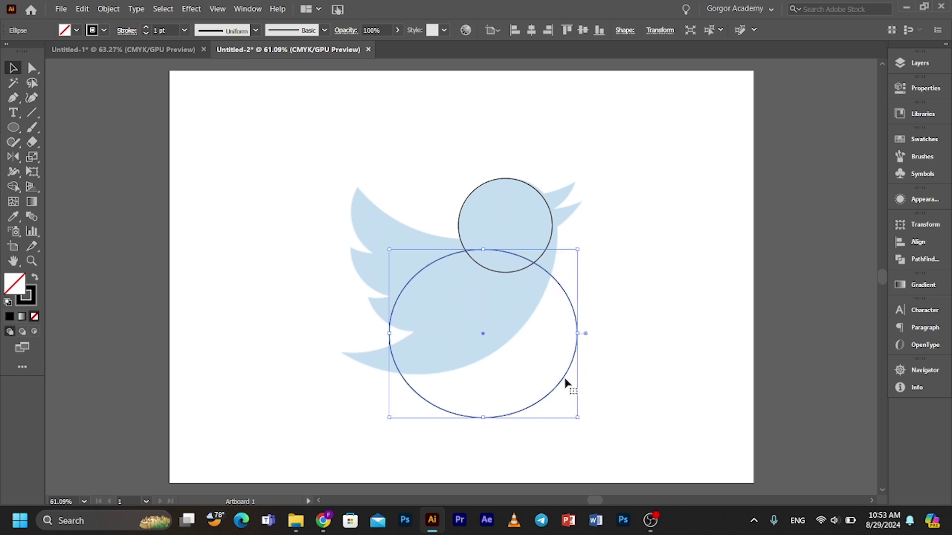
pyautogui.moveTo(566, 373); pyautogui.dragTo(550, 284)
pyautogui.click(607, 292)
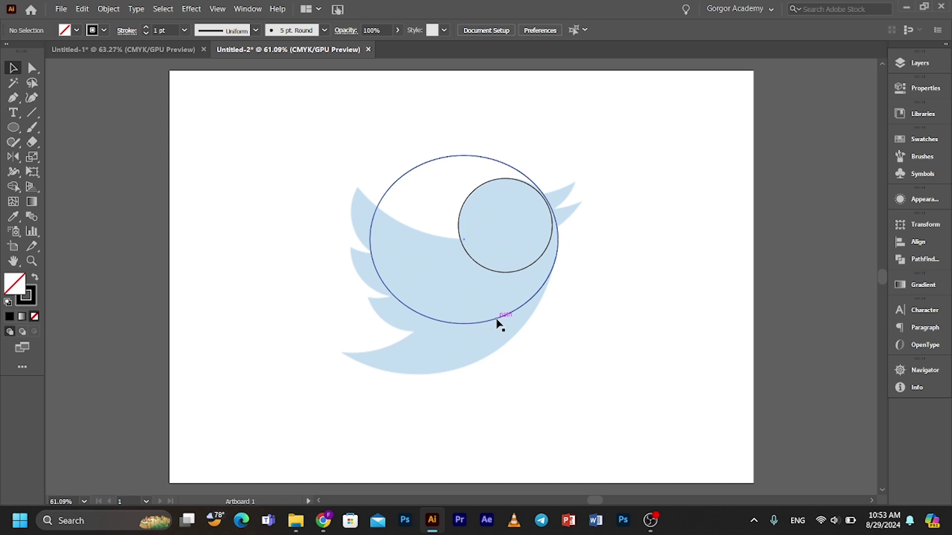
# - Copy the large body ellipse upward and enlarge the copy slightly to follow the curve of the bird's back
pyautogui.moveTo(497, 323); pyautogui.dragTo(485, 234)
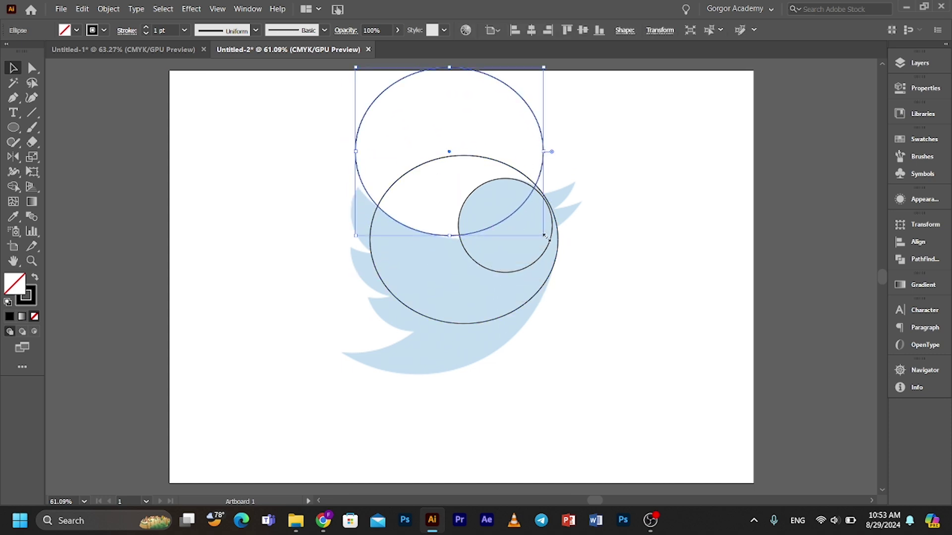
pyautogui.moveTo(544, 235); pyautogui.dragTo(518, 227)
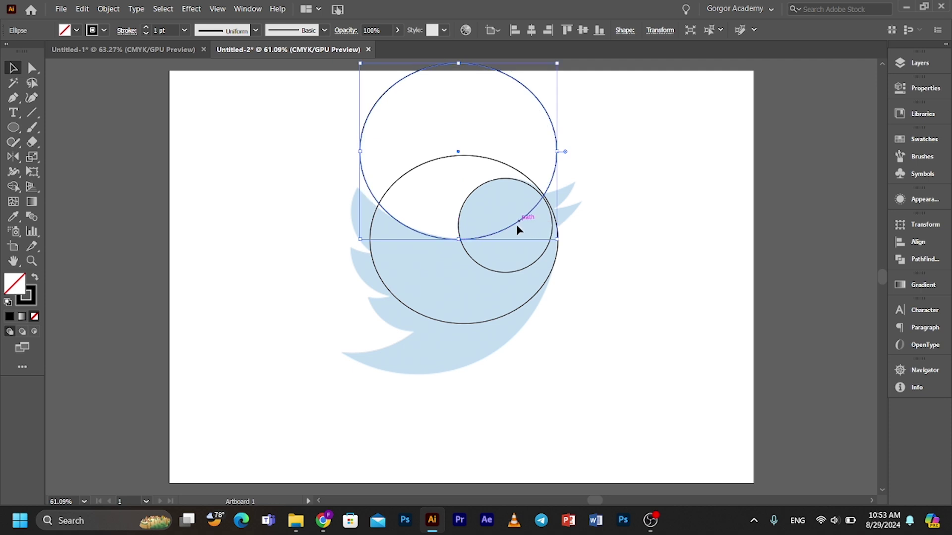
pyautogui.click(638, 297)
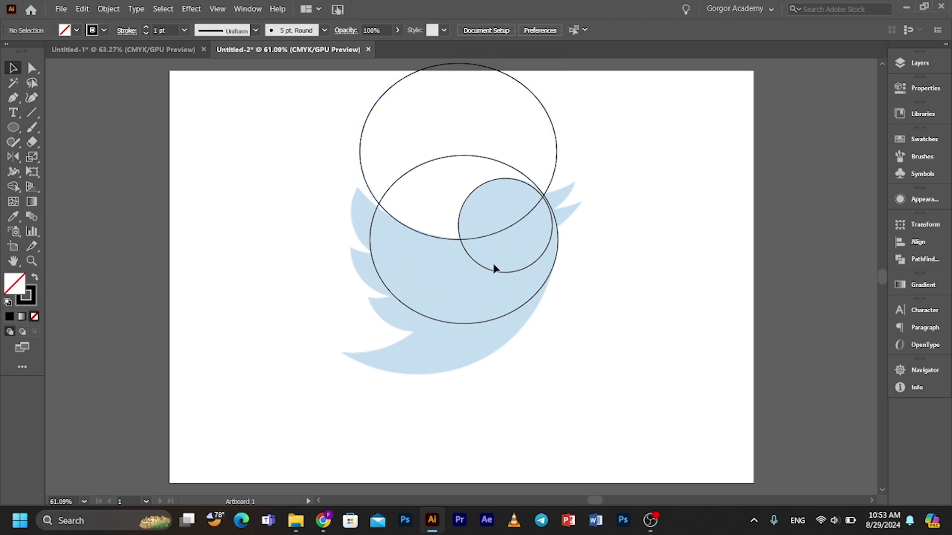
# - Copy the head circle, shrink the copy over the middle wing feather and duplicate it toward the lower feather
pyautogui.moveTo(488, 273); pyautogui.dragTo(442, 338)
pyautogui.moveTo(505, 337); pyautogui.dragTo(417, 272)
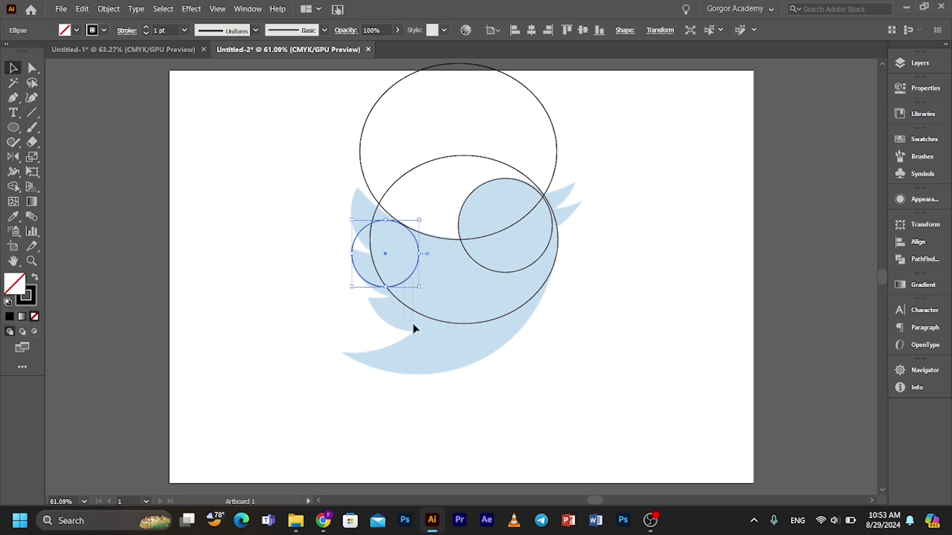
pyautogui.moveTo(413, 324); pyautogui.dragTo(413, 326)
pyautogui.click(391, 335)
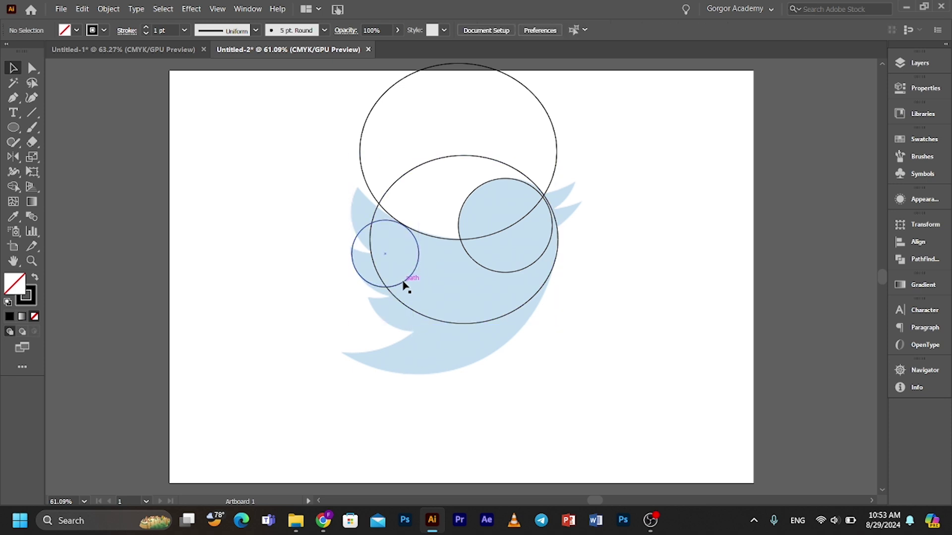
pyautogui.moveTo(410, 275); pyautogui.dragTo(424, 318)
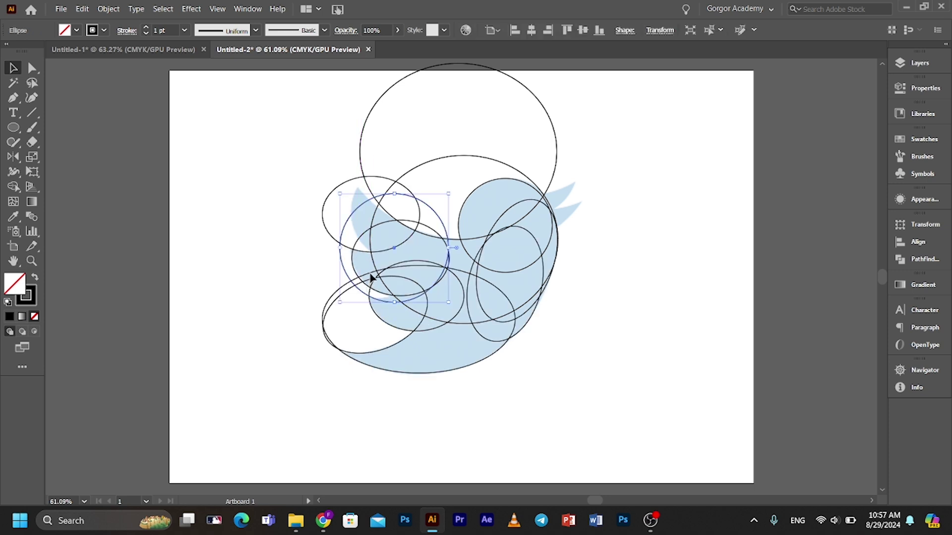
# - Fit the selected circle to the outer edge of the top wing feather and place a copy up and right of it
pyautogui.click(362, 294)
pyautogui.moveTo(363, 294); pyautogui.dragTo(373, 256)
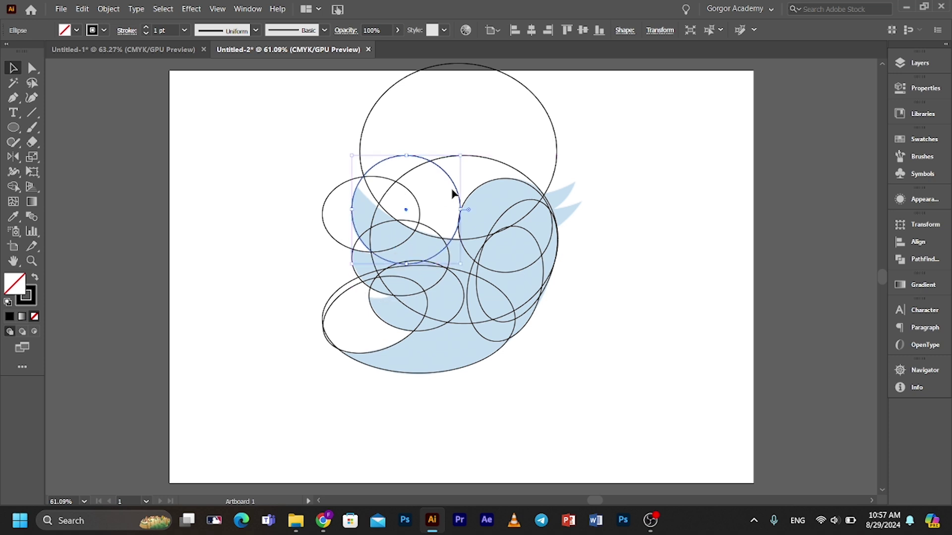
pyautogui.moveTo(453, 182); pyautogui.dragTo(466, 149)
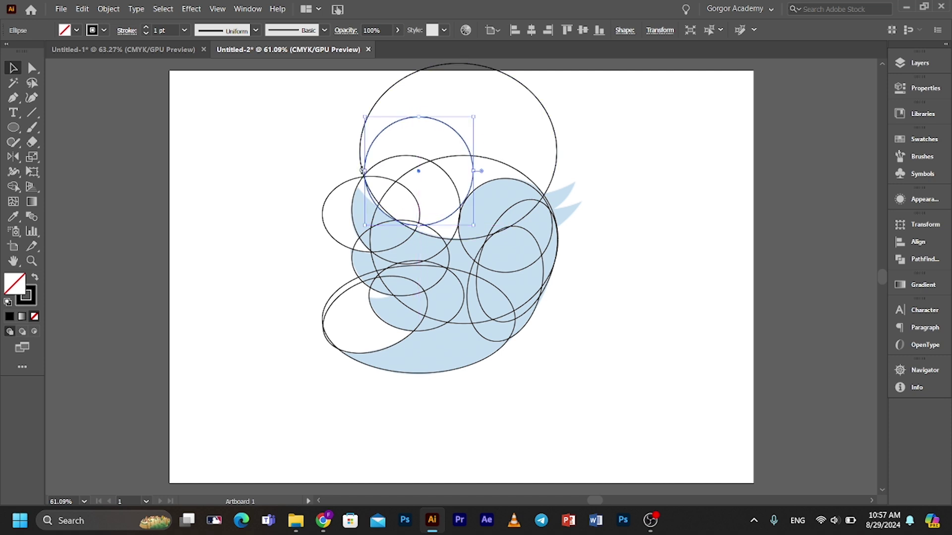
# - Stretch the copied circle into a wide ellipse spanning from the top feather's tip to the bird's head
pyautogui.moveTo(365, 172); pyautogui.dragTo(353, 157)
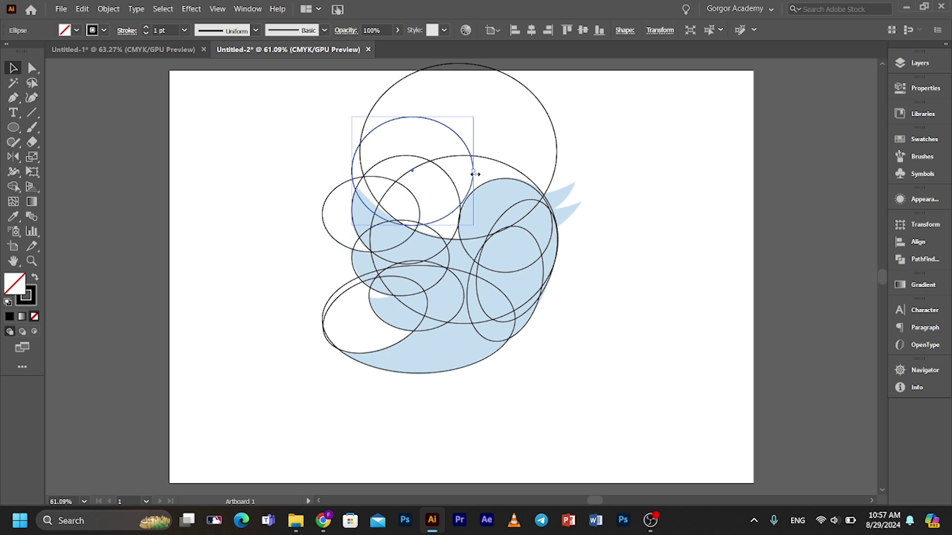
pyautogui.moveTo(475, 174); pyautogui.dragTo(486, 241)
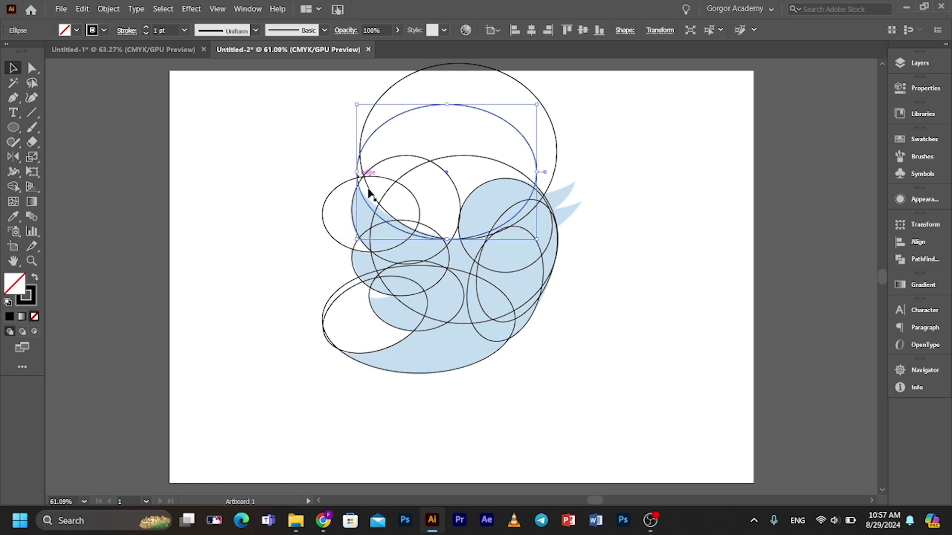
pyautogui.click(357, 237)
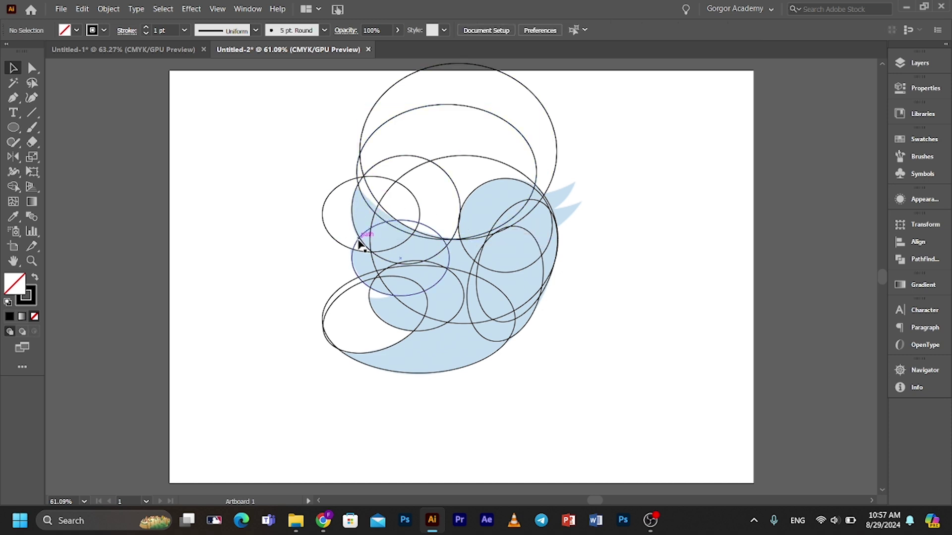
pyautogui.click(368, 204)
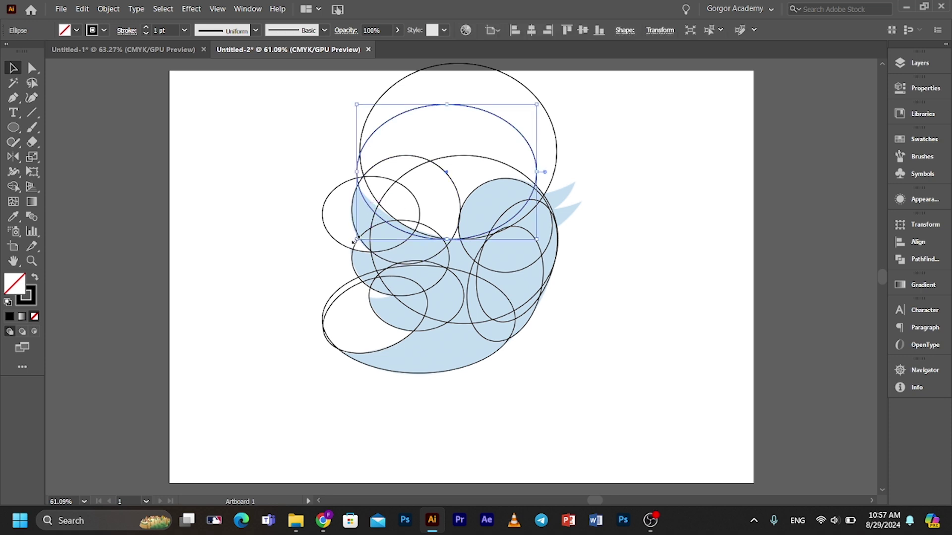
pyautogui.moveTo(354, 241)
pyautogui.mouseDown()
pyautogui.moveTo(371, 178)
pyautogui.moveTo(360, 232)
pyautogui.mouseUp()
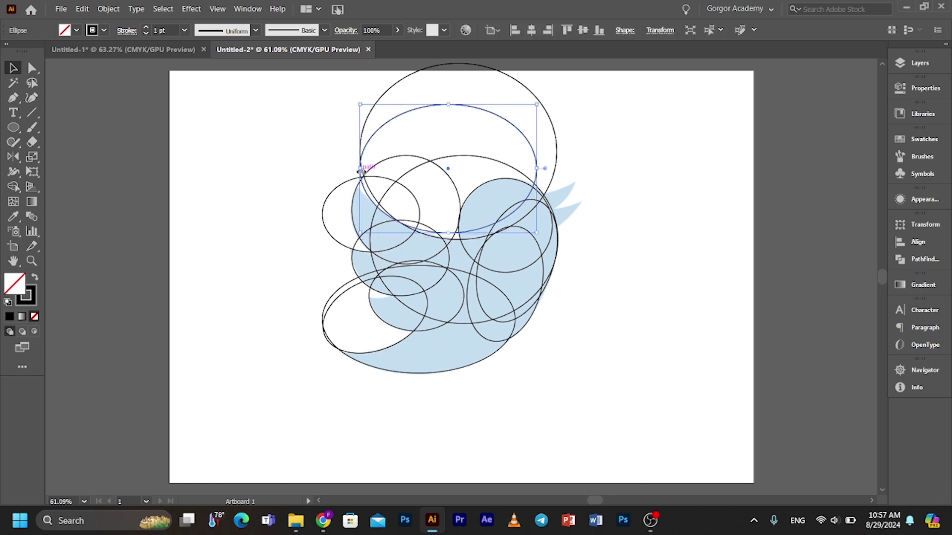
pyautogui.moveTo(360, 171)
pyautogui.mouseDown()
pyautogui.moveTo(351, 157)
pyautogui.moveTo(351, 168)
pyautogui.mouseUp()
# - Nudge the wide ellipse upward and enlarge it from its lower right corner to follow the wing's upper curve
pyautogui.press('Up')
pyautogui.press('Up')
pyautogui.press('Up')
pyautogui.press('Up')
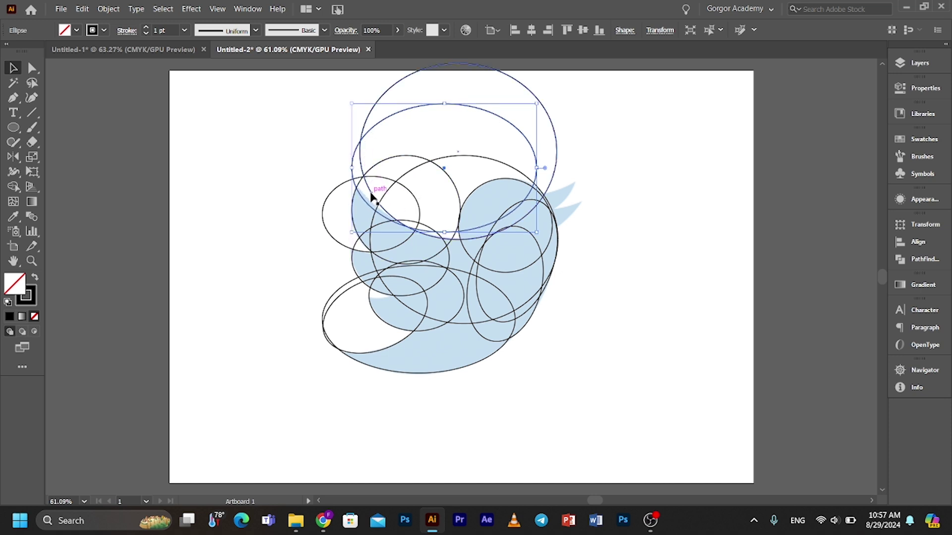
pyautogui.press('Up')
pyautogui.press('Up')
pyautogui.press('Up')
pyautogui.press('Up')
pyautogui.press('Up')
pyautogui.press('Up')
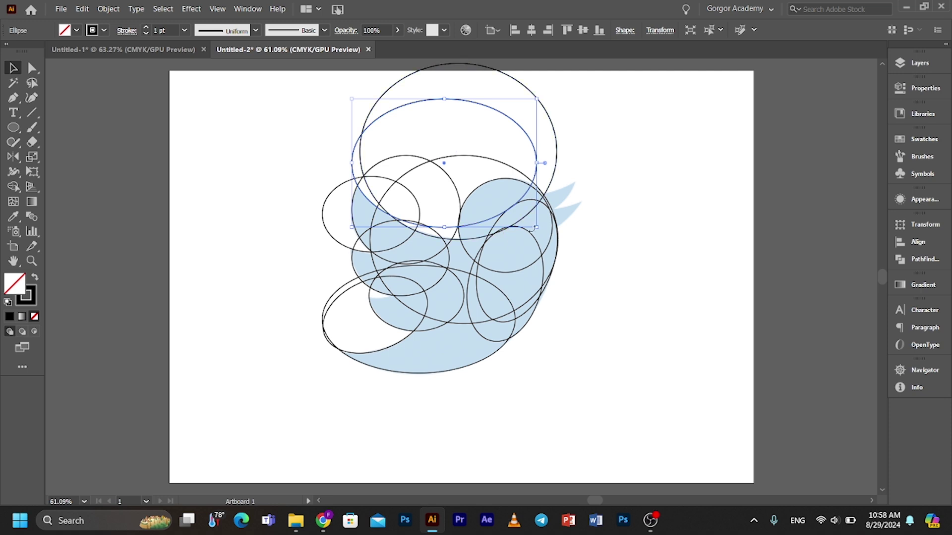
pyautogui.moveTo(537, 227); pyautogui.dragTo(545, 239)
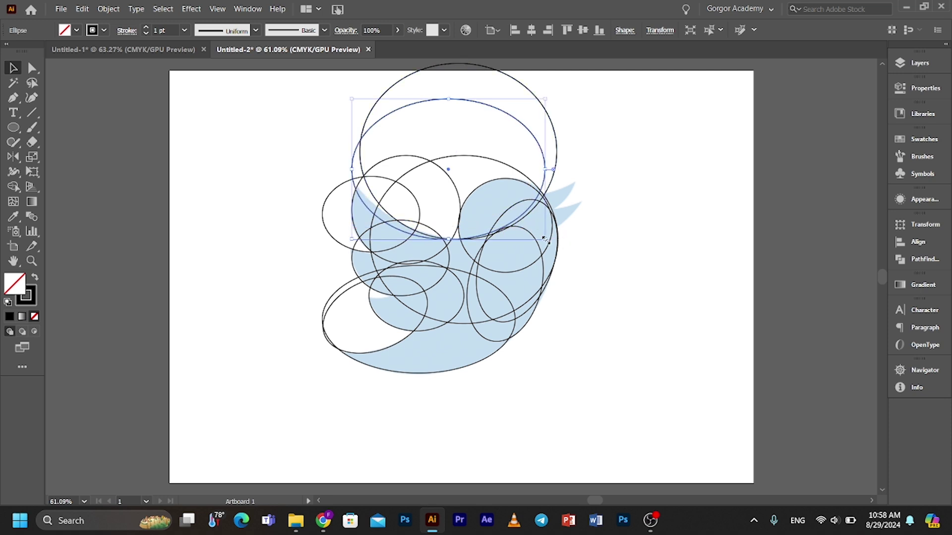
pyautogui.click(412, 236)
pyautogui.moveTo(412, 236); pyautogui.dragTo(412, 235)
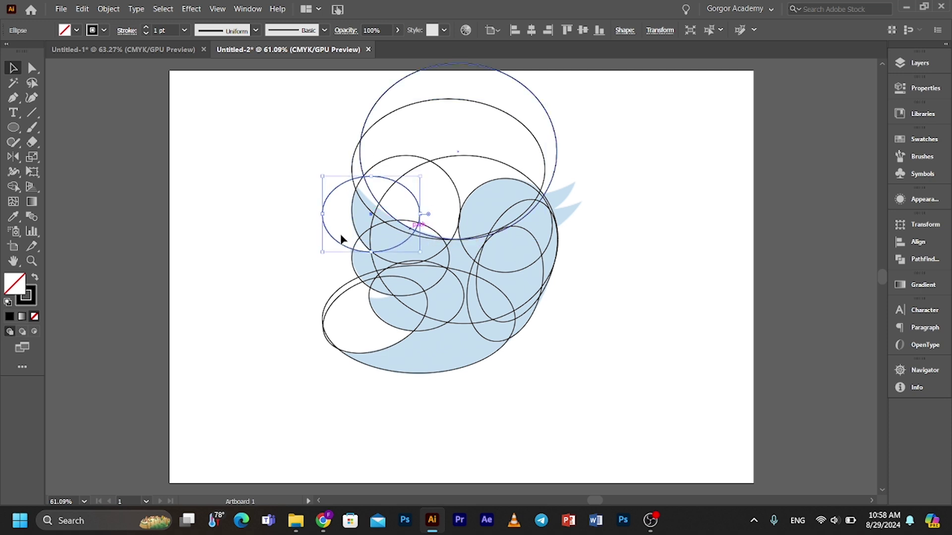
pyautogui.click(272, 225)
pyautogui.doubleClick(382, 210)
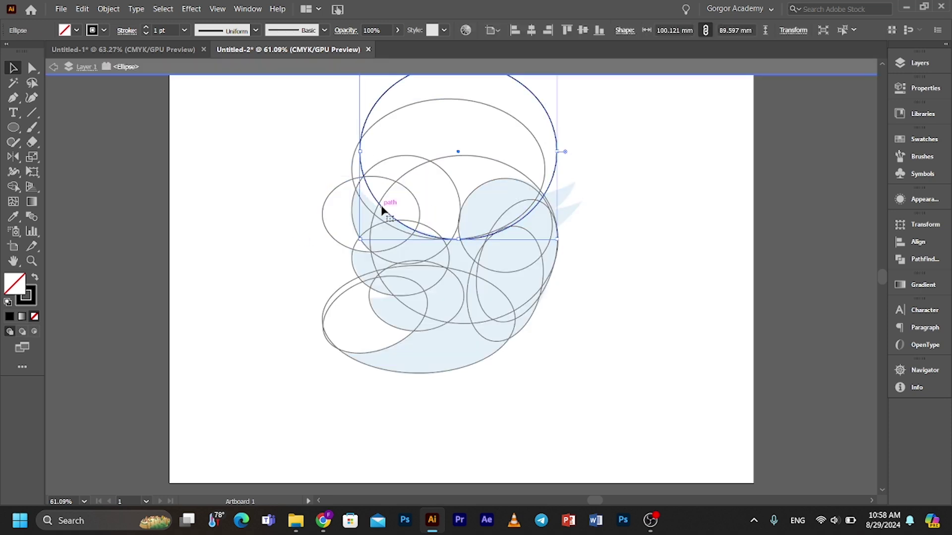
pyautogui.click(278, 192)
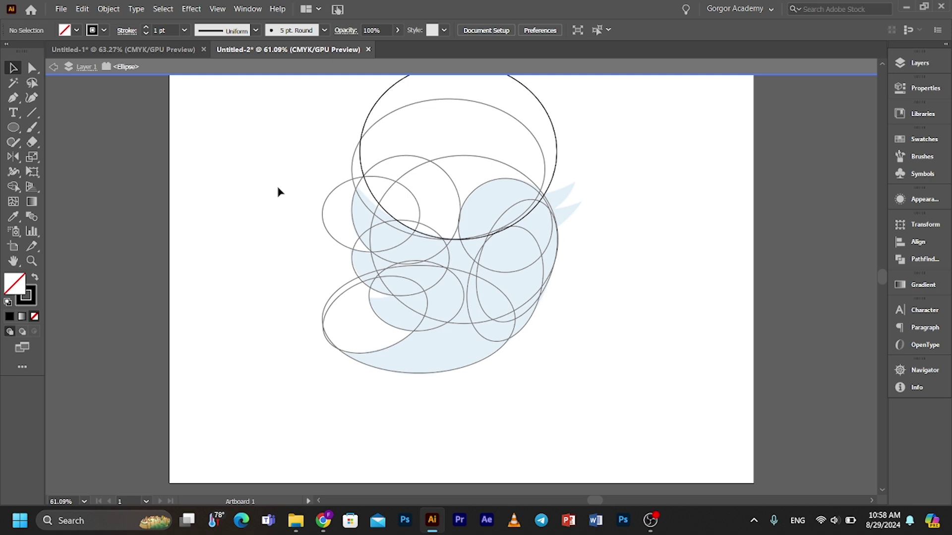
pyautogui.doubleClick(327, 171)
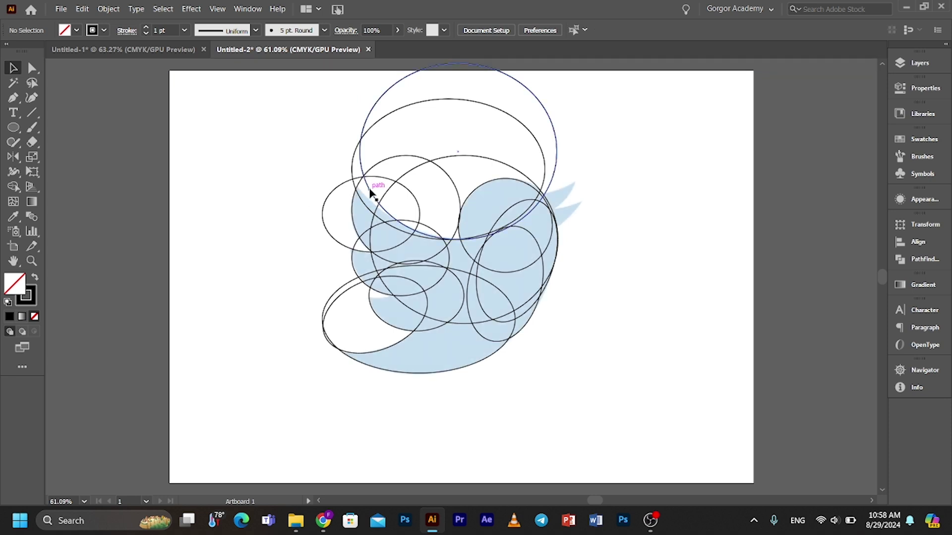
# - Shift the largest top ellipse left, widen it slightly and nudge it upward along the wing's upper edge, leaving it deselected
pyautogui.moveTo(370, 193); pyautogui.dragTo(365, 197)
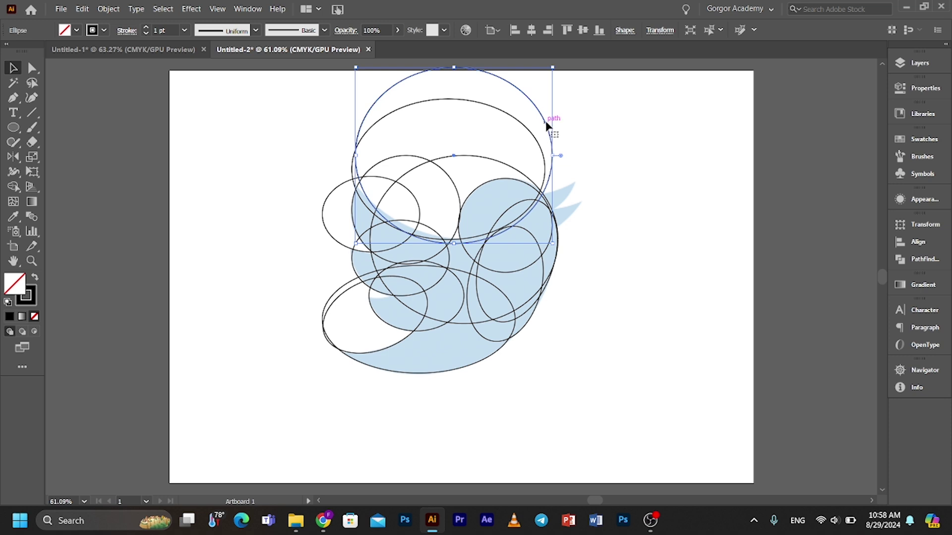
pyautogui.moveTo(546, 125); pyautogui.dragTo(544, 118)
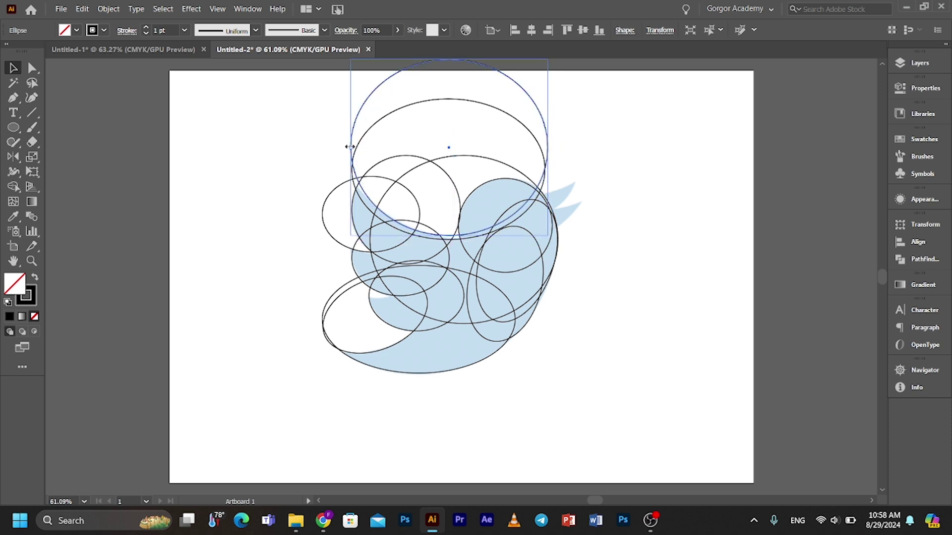
pyautogui.moveTo(350, 147); pyautogui.dragTo(347, 146)
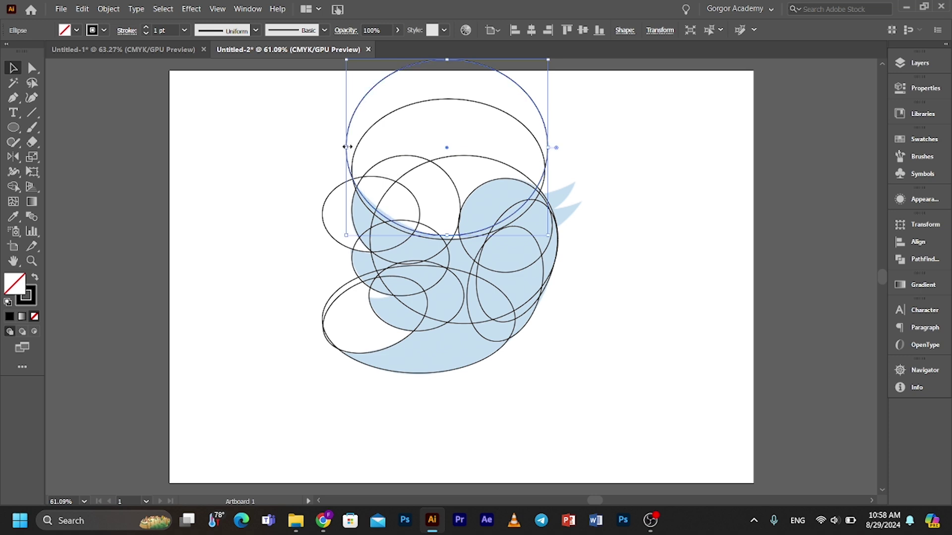
pyautogui.press('Up')
pyautogui.press('Up')
pyautogui.press('Up')
pyautogui.press('Up')
pyautogui.press('Up')
pyautogui.press('Up')
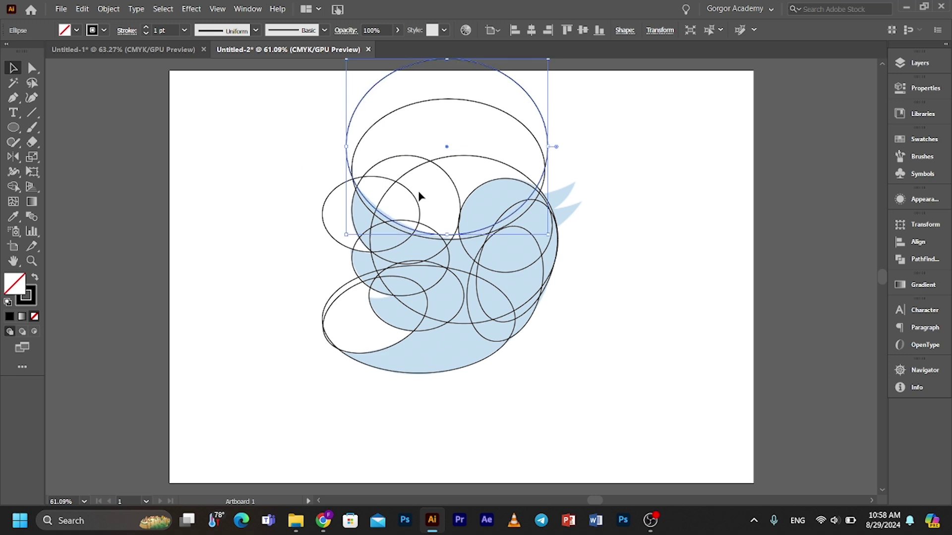
pyautogui.press('Up')
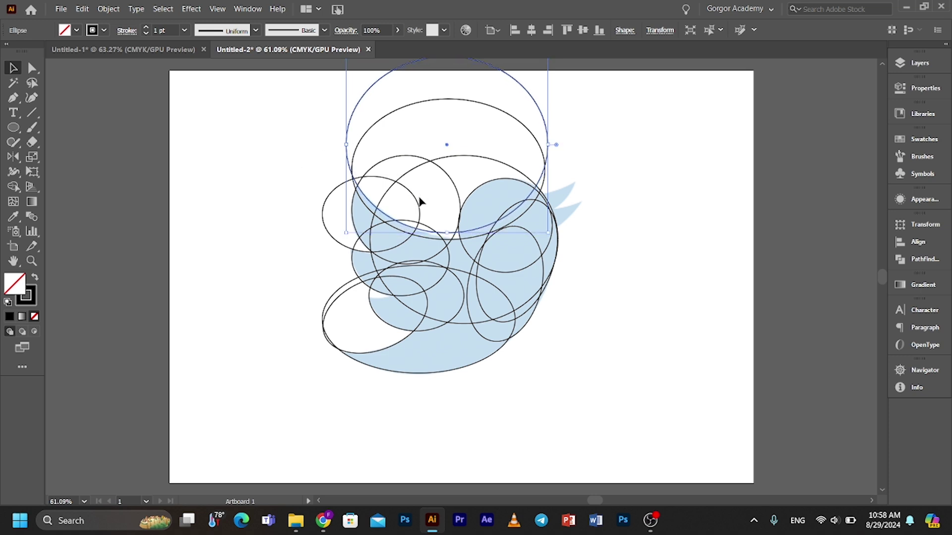
pyautogui.click(651, 321)
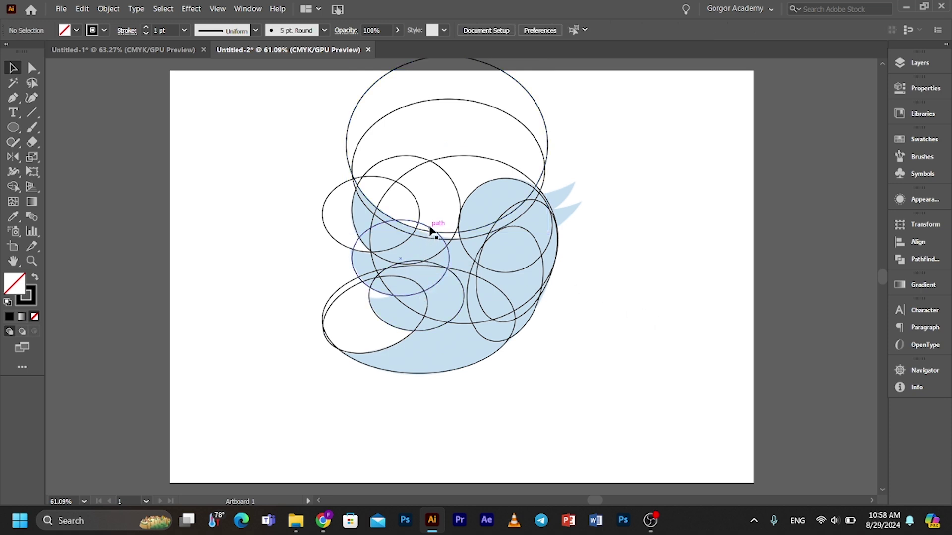
# - Copy the middle feather's ellipse into the gap between wing and head, nudge it up slightly and deselect it
pyautogui.moveTo(430, 231); pyautogui.dragTo(479, 173)
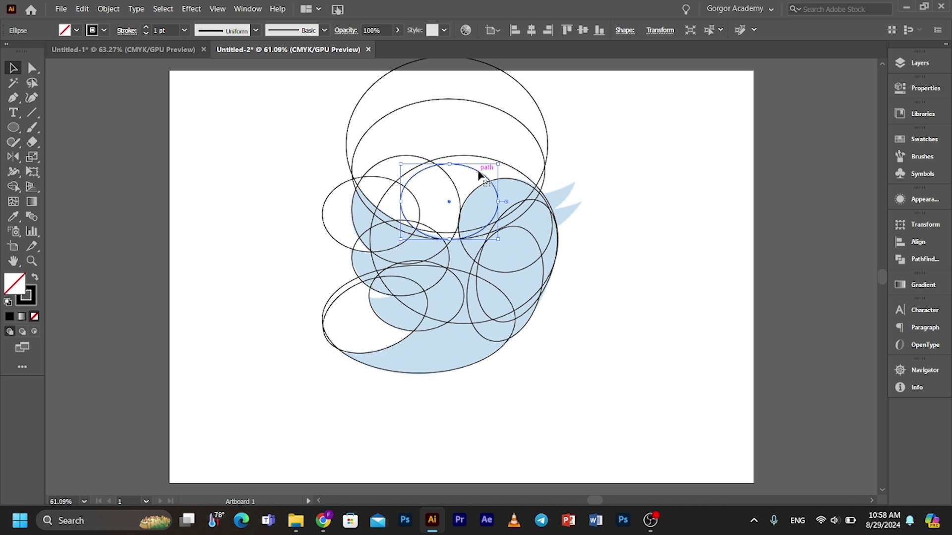
pyautogui.press('Up')
pyautogui.press('Up')
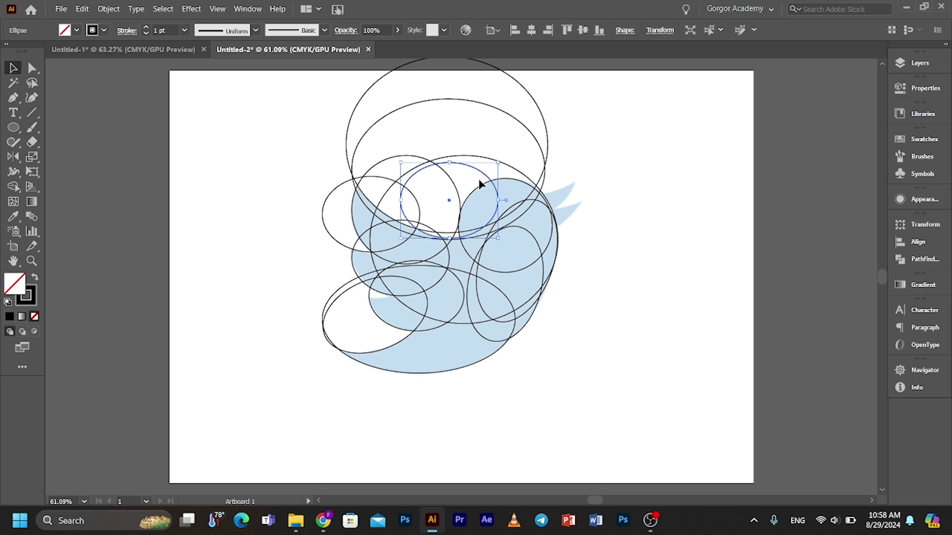
pyautogui.click(628, 259)
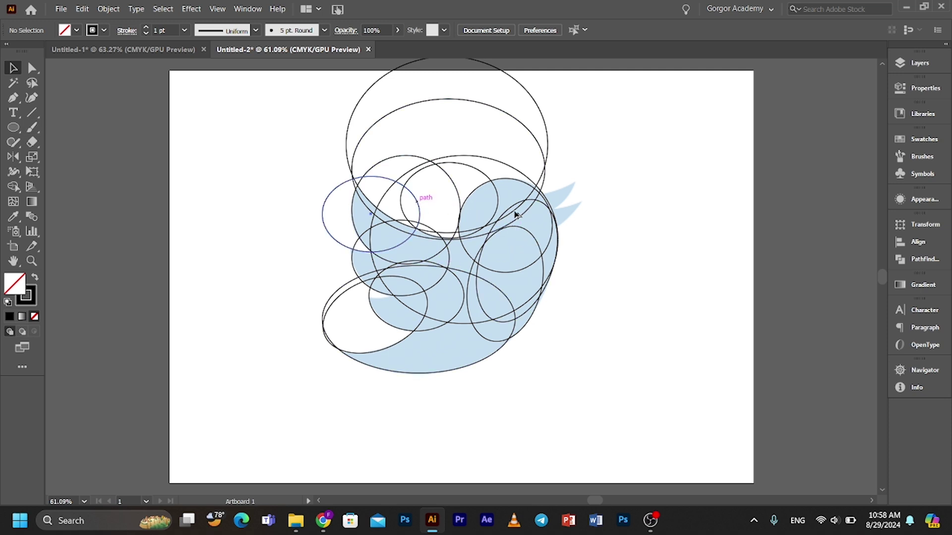
pyautogui.moveTo(418, 198); pyautogui.dragTo(606, 246)
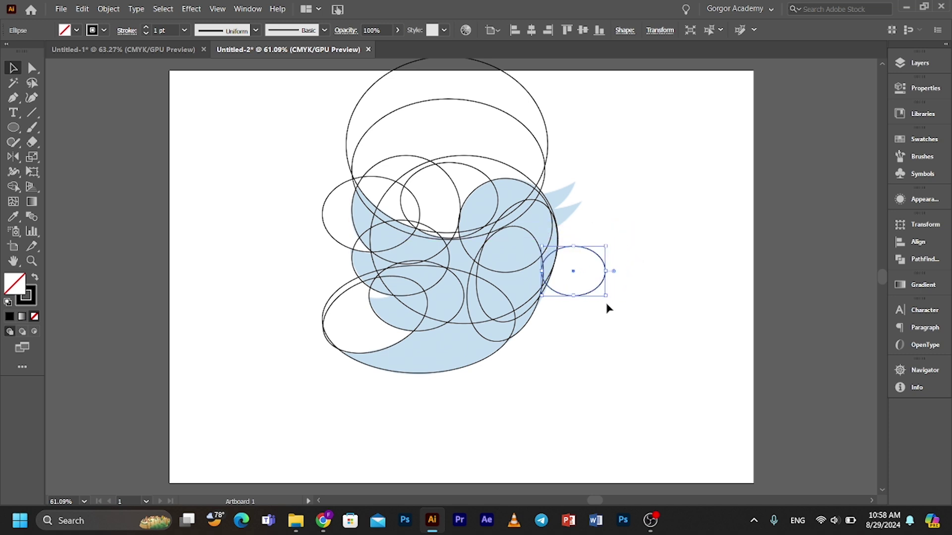
pyautogui.moveTo(608, 302); pyautogui.dragTo(620, 271)
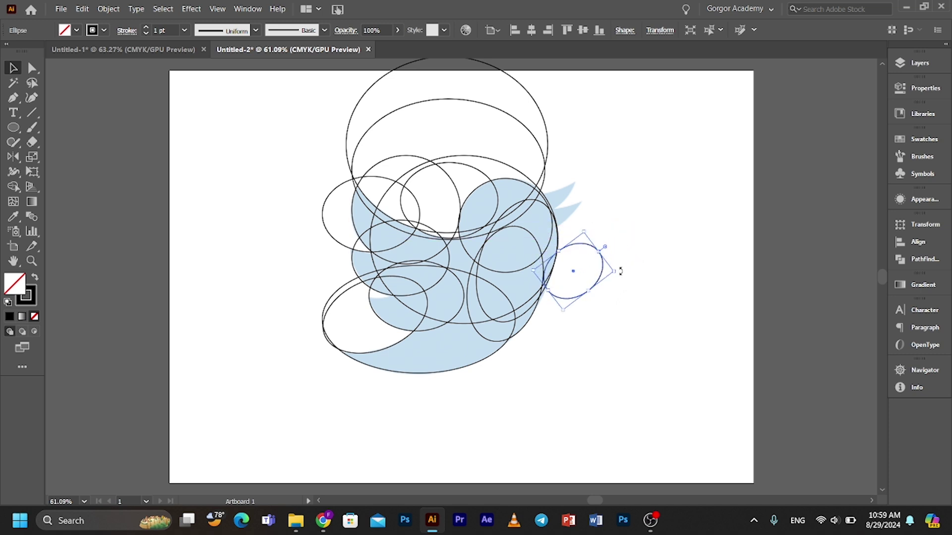
pyautogui.press('Delete')
# - Draw a small circle beside the beak with the Ellipse tool, then resize it and place it against the upper beak's top edge
pyautogui.click(13, 127)
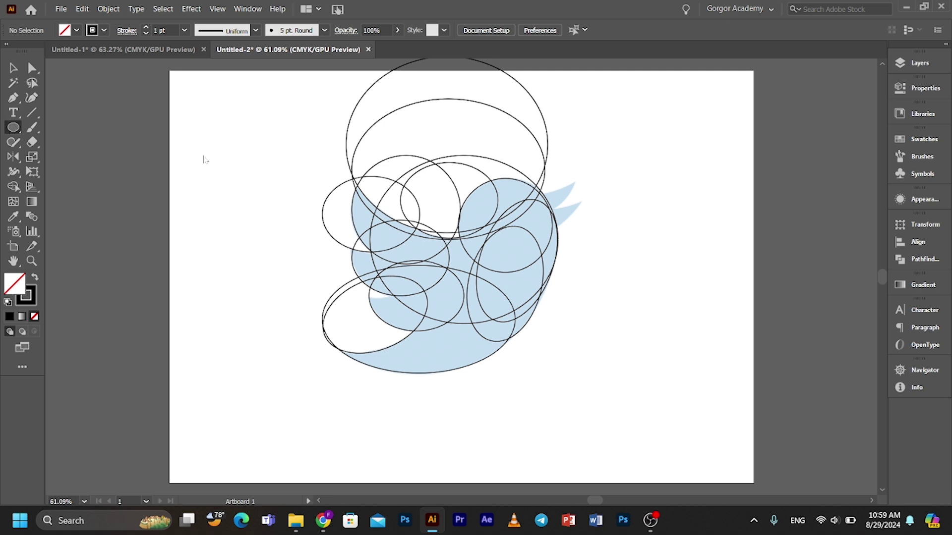
pyautogui.moveTo(620, 193); pyautogui.dragTo(633, 260)
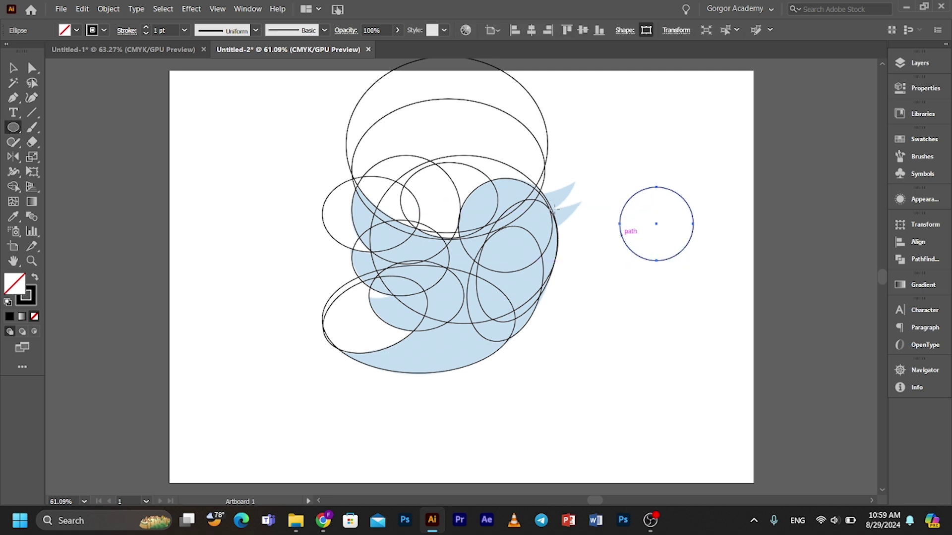
pyautogui.click(12, 68)
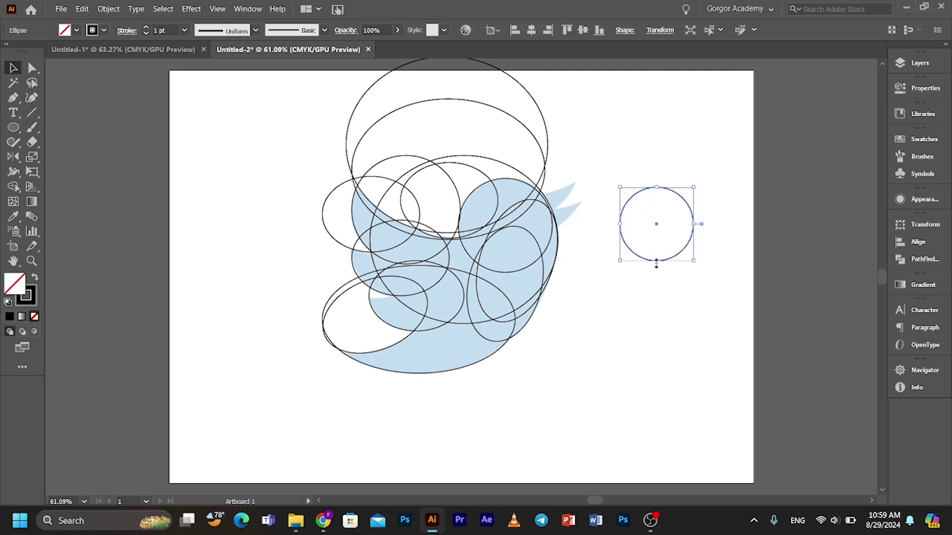
pyautogui.moveTo(656, 261); pyautogui.dragTo(583, 164)
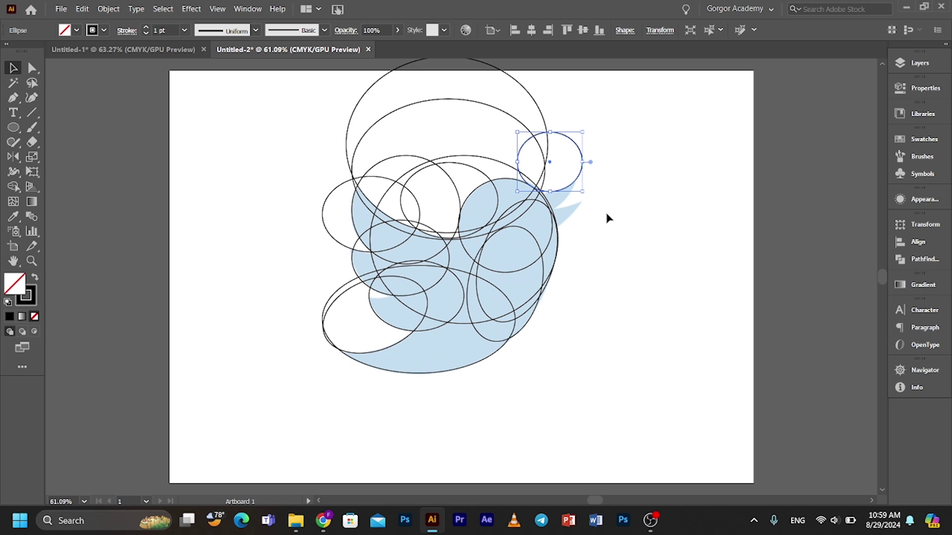
# - Copy the small circle straight down over the beak and enlarge it to follow the lower beak's edge
pyautogui.click(581, 188)
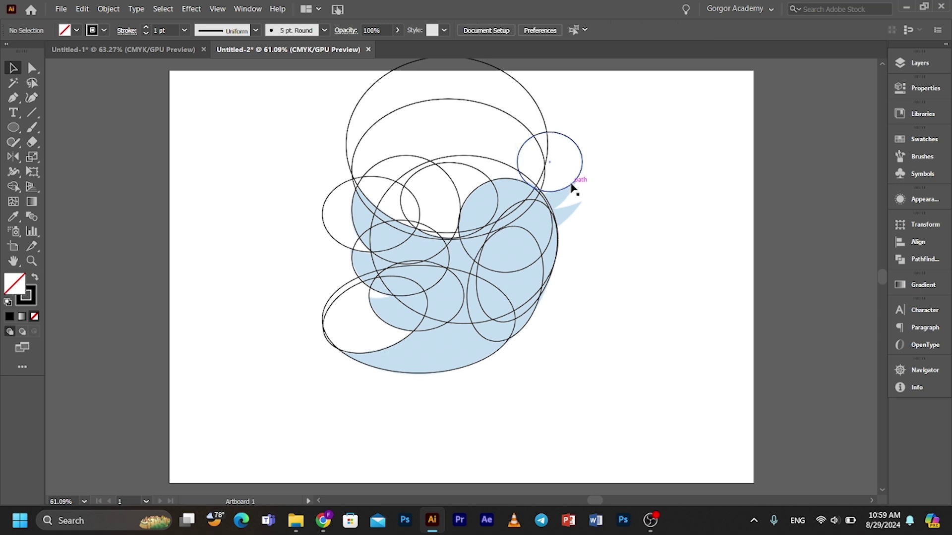
pyautogui.moveTo(570, 187); pyautogui.dragTo(574, 219)
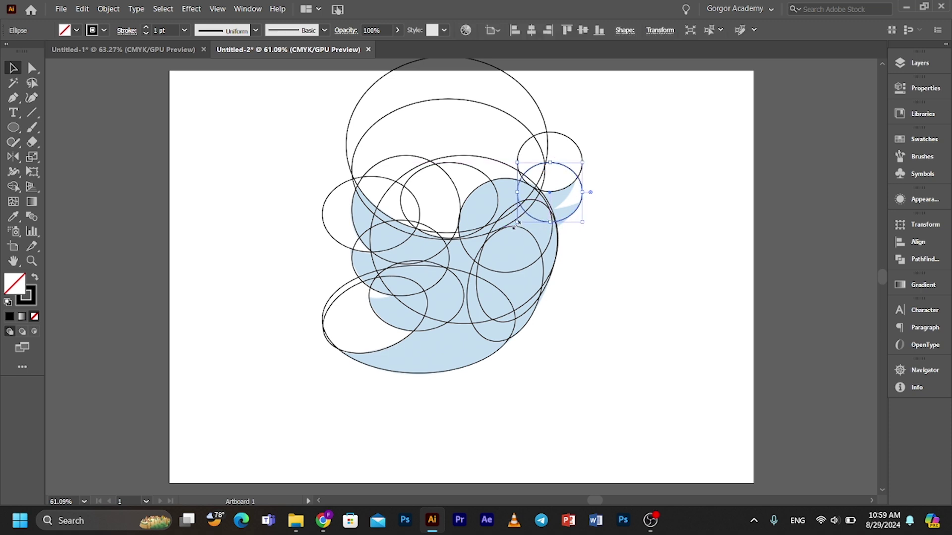
pyautogui.moveTo(516, 224); pyautogui.dragTo(514, 231)
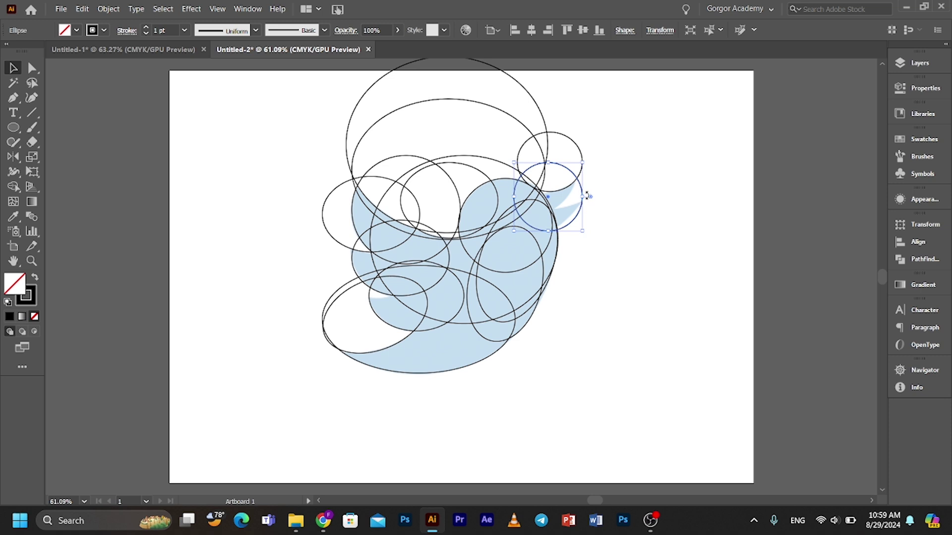
pyautogui.moveTo(585, 196); pyautogui.dragTo(581, 189)
# - Nudge the lower beak circle upward until it lines up with the lower beak's bottom edge
pyautogui.press('Up')
pyautogui.press('Up')
pyautogui.press('Up')
pyautogui.press('Up')
pyautogui.press('Up')
pyautogui.press('Up')
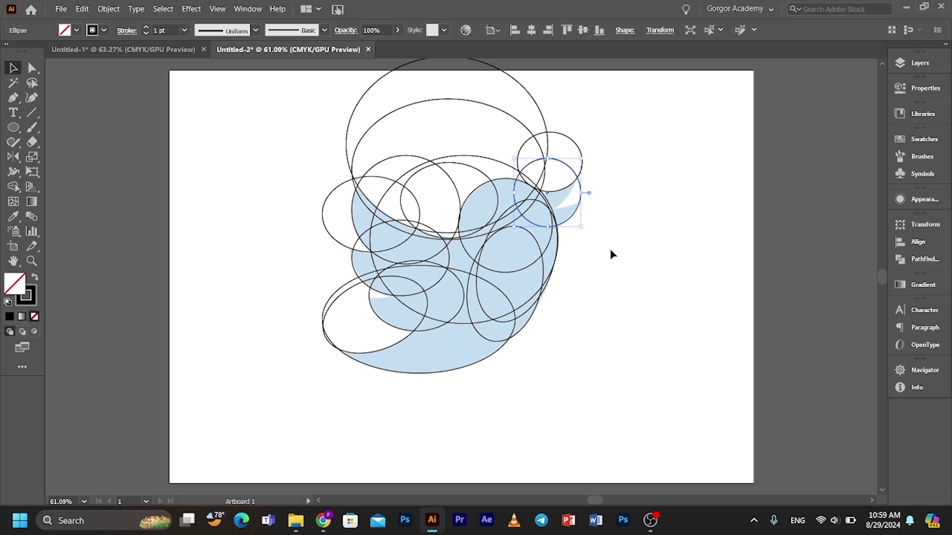
pyautogui.press('Up')
pyautogui.press('Up')
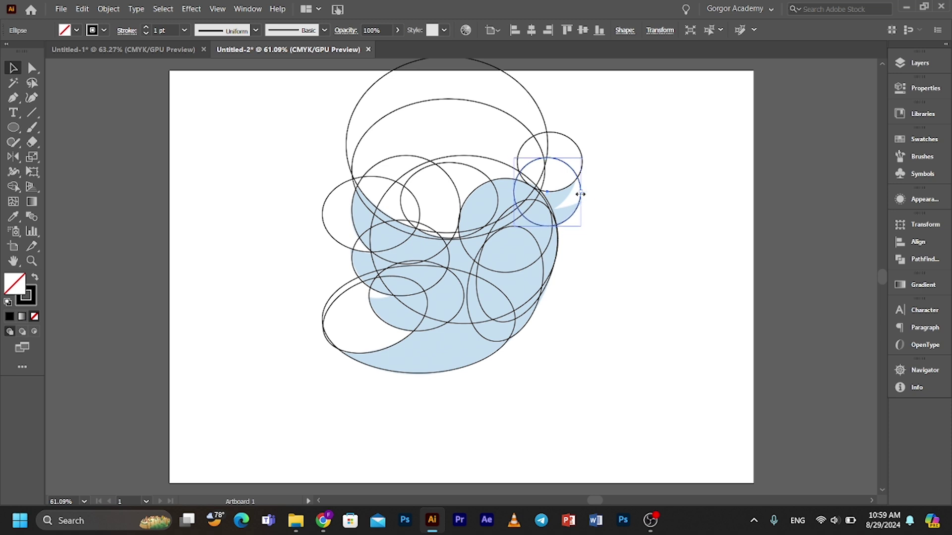
# - Widen the lower beak circle slightly, place a copy of it higher at the gap between the beak halves, and deselect it
pyautogui.moveTo(580, 194); pyautogui.dragTo(584, 195)
pyautogui.moveTo(570, 220); pyautogui.dragTo(567, 201)
pyautogui.click(607, 204)
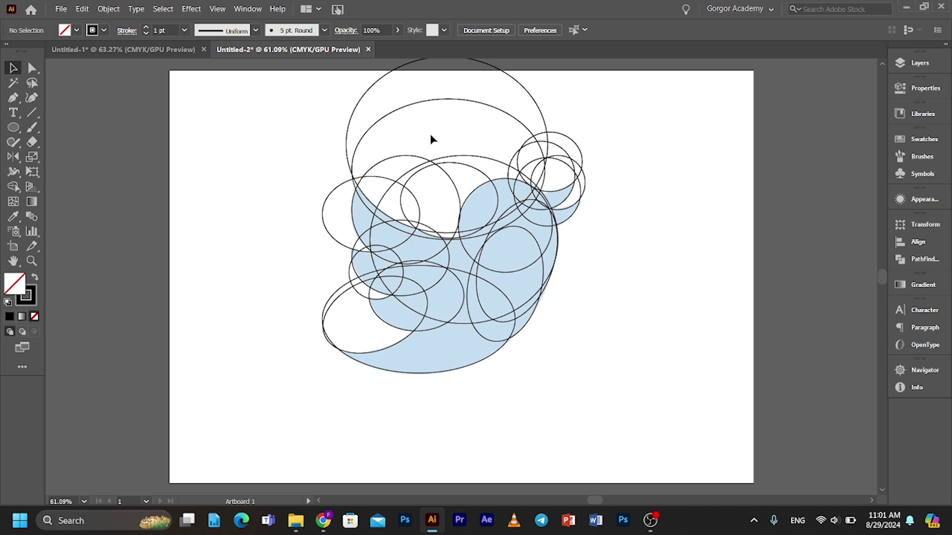
# - Select all the circles and use Shape Builder to remove the surplus areas above the tail and around the lower feather
pyautogui.scroll(2, 623, 410)
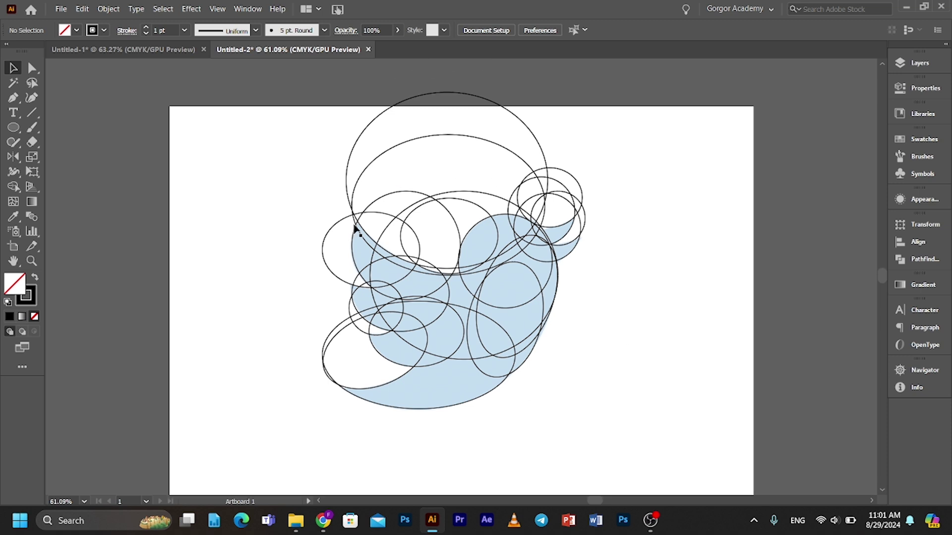
pyautogui.moveTo(661, 453); pyautogui.dragTo(231, 105)
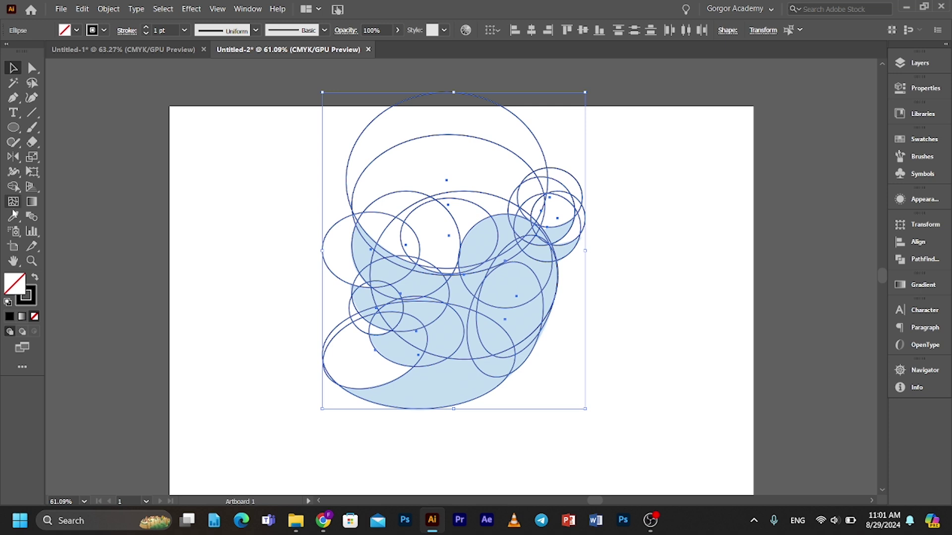
pyautogui.click(13, 186)
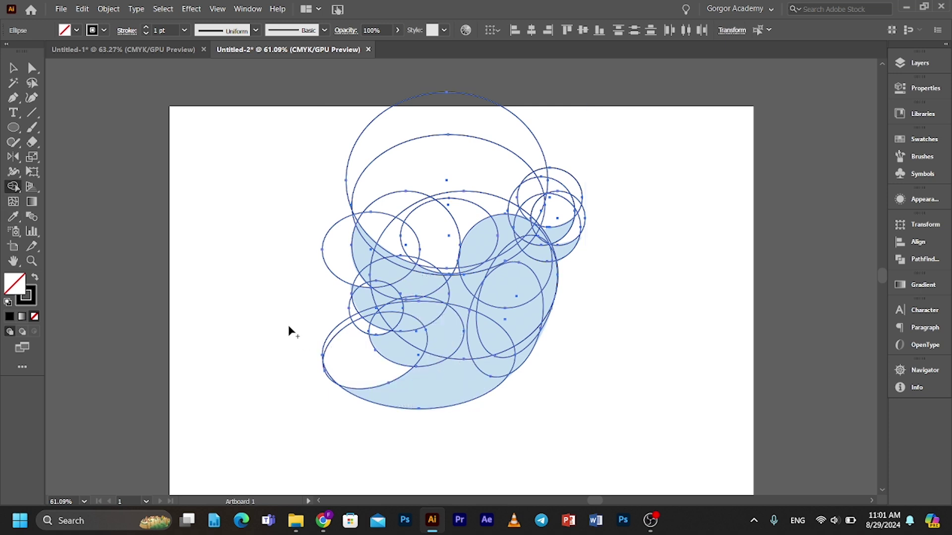
pyautogui.keyDown('alt'); pyautogui.click(340, 356); pyautogui.keyUp('alt')
pyautogui.keyDown('alt'); pyautogui.click(333, 373); pyautogui.keyUp('alt')
pyautogui.moveTo(370, 331); pyautogui.dragTo(347, 308)
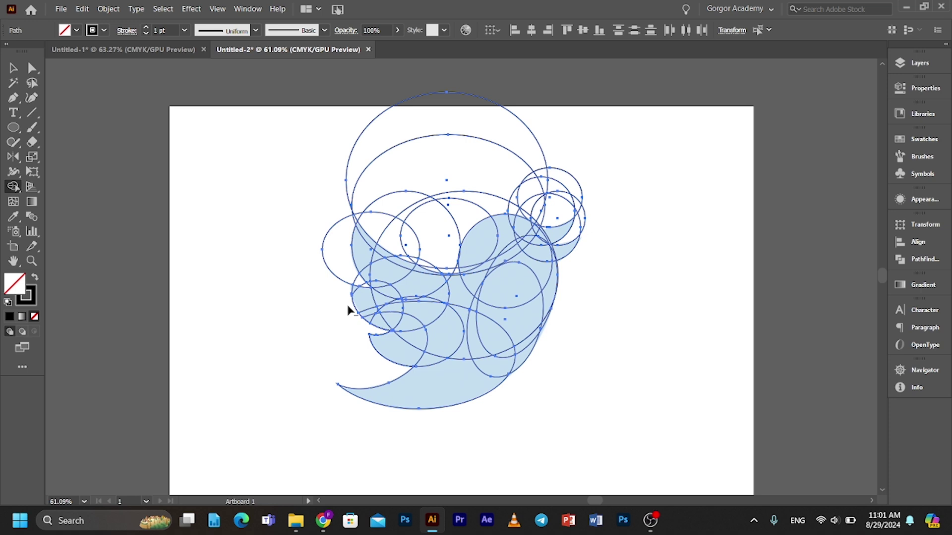
# - Remove the surplus circle areas outside the upper feathers and above the wing with Shape Builder
pyautogui.keyDown('alt'); pyautogui.click(329, 204); pyautogui.keyUp('alt')
pyautogui.moveTo(335, 251); pyautogui.dragTo(360, 282)
pyautogui.moveTo(335, 199)
pyautogui.mouseDown()
pyautogui.moveTo(401, 137)
pyautogui.moveTo(375, 139)
pyautogui.mouseUp()
pyautogui.moveTo(266, 136); pyautogui.dragTo(432, 240)
pyautogui.moveTo(352, 154); pyautogui.dragTo(448, 223)
pyautogui.moveTo(471, 175); pyautogui.dragTo(455, 232)
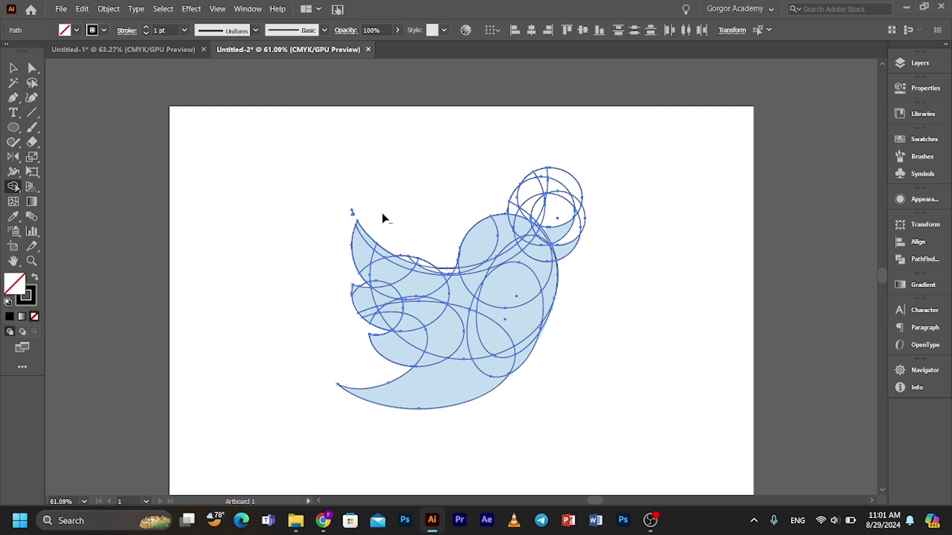
pyautogui.moveTo(334, 212); pyautogui.dragTo(356, 212)
# - Remove the surplus circle areas around the beak and the leftover slivers above the wing's upper edge
pyautogui.moveTo(482, 174); pyautogui.dragTo(597, 210)
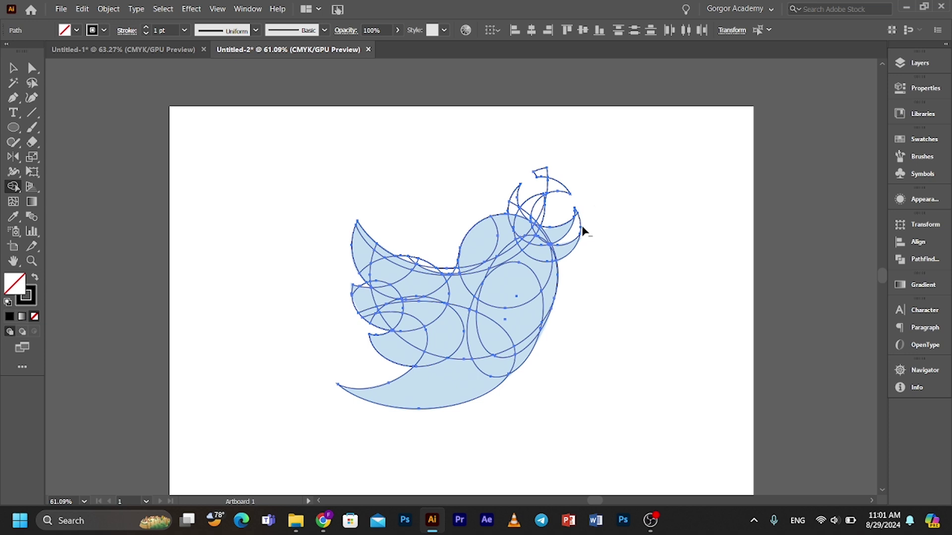
pyautogui.moveTo(540, 203)
pyautogui.mouseDown()
pyautogui.moveTo(509, 193)
pyautogui.moveTo(509, 204)
pyautogui.moveTo(551, 212)
pyautogui.moveTo(551, 192)
pyautogui.moveTo(566, 185)
pyautogui.moveTo(525, 165)
pyautogui.mouseUp()
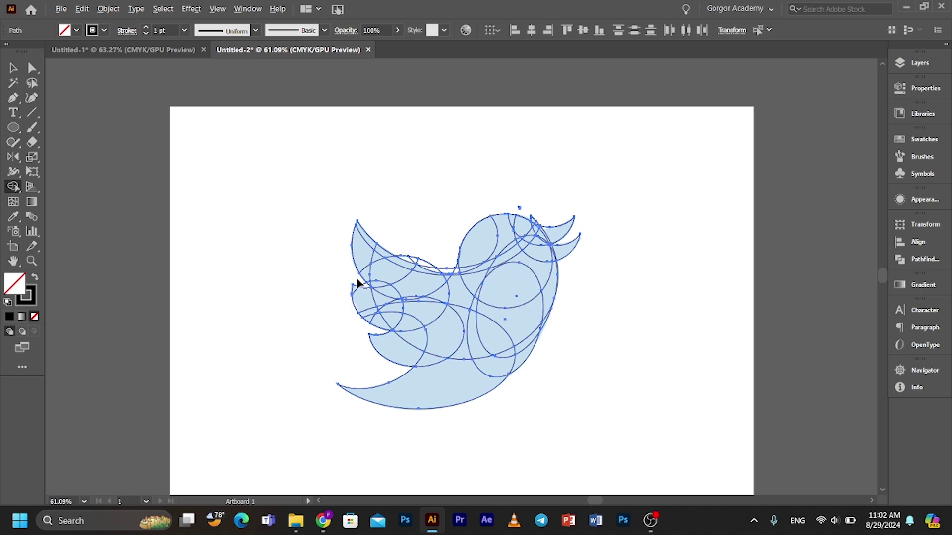
pyautogui.hotkey('ctrl', '=')
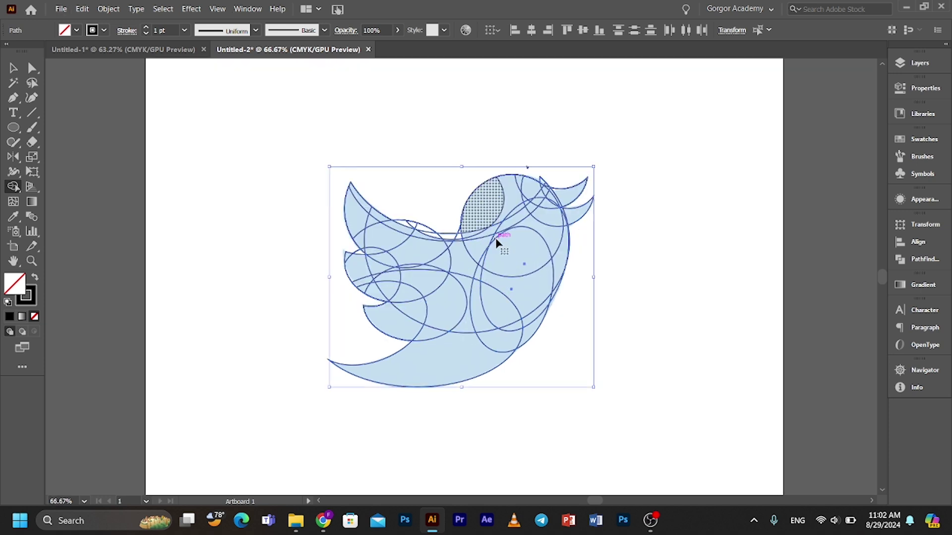
pyautogui.hotkey('ctrl', '=')
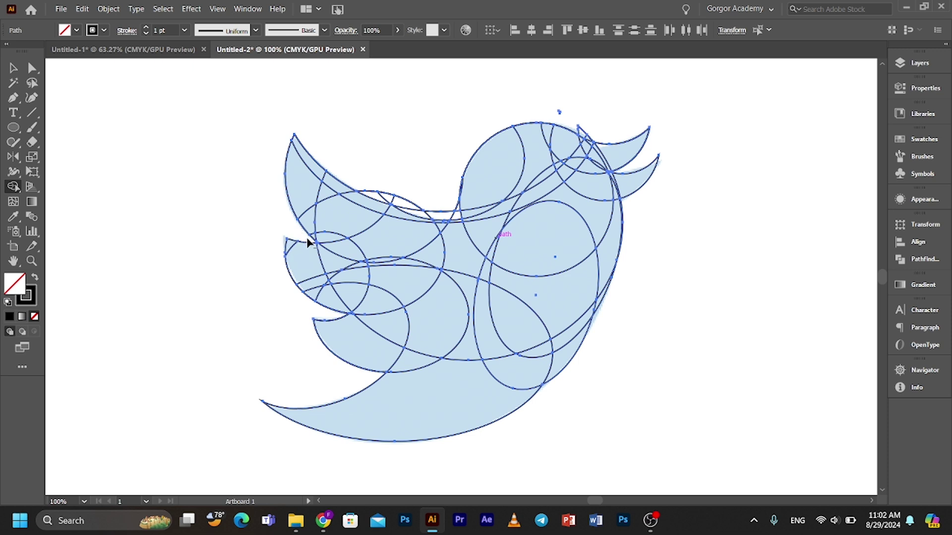
pyautogui.moveTo(365, 185)
pyautogui.mouseDown()
pyautogui.moveTo(424, 208)
pyautogui.moveTo(415, 202)
pyautogui.mouseUp()
pyautogui.moveTo(405, 201)
pyautogui.mouseDown()
pyautogui.moveTo(446, 218)
pyautogui.moveTo(458, 212)
pyautogui.mouseUp()
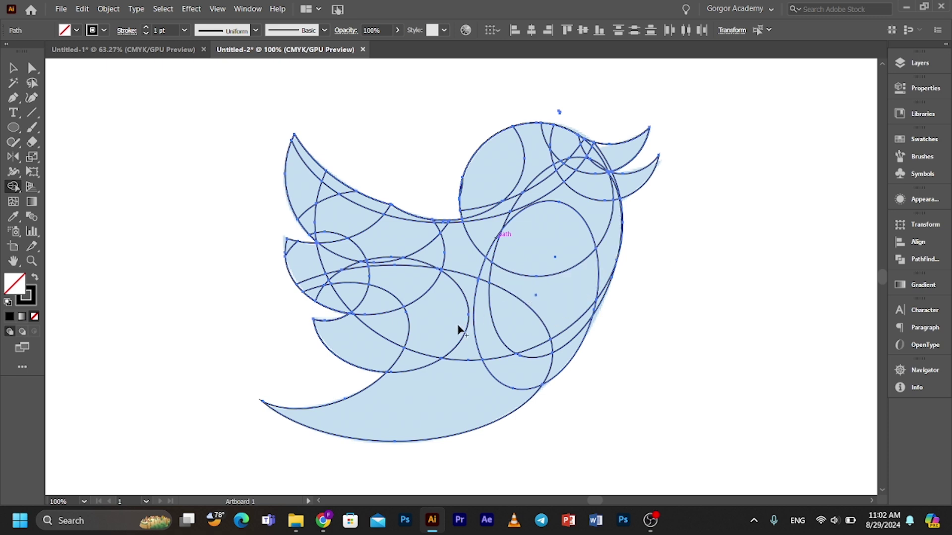
# - Merge all regions inside the bird into one silhouette with Shape Builder and clear the leftover fragments inside it
pyautogui.moveTo(365, 414)
pyautogui.mouseDown()
pyautogui.moveTo(490, 378)
pyautogui.moveTo(527, 354)
pyautogui.moveTo(591, 266)
pyautogui.moveTo(587, 323)
pyautogui.moveTo(550, 368)
pyautogui.moveTo(605, 274)
pyautogui.moveTo(603, 295)
pyautogui.mouseUp()
pyautogui.moveTo(561, 327)
pyautogui.mouseDown()
pyautogui.moveTo(444, 359)
pyautogui.moveTo(429, 270)
pyautogui.moveTo(397, 370)
pyautogui.moveTo(348, 338)
pyautogui.moveTo(402, 300)
pyautogui.moveTo(352, 326)
pyautogui.moveTo(388, 335)
pyautogui.moveTo(427, 296)
pyautogui.moveTo(329, 288)
pyautogui.moveTo(288, 270)
pyautogui.moveTo(289, 242)
pyautogui.moveTo(334, 264)
pyautogui.moveTo(361, 260)
pyautogui.moveTo(322, 254)
pyautogui.moveTo(342, 282)
pyautogui.moveTo(412, 283)
pyautogui.moveTo(316, 228)
pyautogui.moveTo(285, 158)
pyautogui.moveTo(326, 174)
pyautogui.moveTo(334, 192)
pyautogui.moveTo(372, 214)
pyautogui.moveTo(417, 223)
pyautogui.moveTo(330, 191)
pyautogui.moveTo(370, 218)
pyautogui.moveTo(442, 233)
pyautogui.moveTo(398, 270)
pyautogui.moveTo(481, 244)
pyautogui.moveTo(504, 215)
pyautogui.moveTo(468, 236)
pyautogui.mouseUp()
pyautogui.moveTo(474, 190)
pyautogui.mouseDown()
pyautogui.moveTo(491, 313)
pyautogui.moveTo(522, 221)
pyautogui.moveTo(556, 203)
pyautogui.moveTo(580, 214)
pyautogui.moveTo(573, 156)
pyautogui.moveTo(508, 182)
pyautogui.moveTo(557, 177)
pyautogui.moveTo(578, 161)
pyautogui.moveTo(509, 179)
pyautogui.moveTo(565, 139)
pyautogui.moveTo(584, 153)
pyautogui.moveTo(599, 192)
pyautogui.moveTo(651, 190)
pyautogui.moveTo(631, 188)
pyautogui.moveTo(664, 158)
pyautogui.moveTo(615, 188)
pyautogui.moveTo(573, 156)
pyautogui.moveTo(634, 141)
pyautogui.moveTo(622, 250)
pyautogui.moveTo(567, 361)
pyautogui.mouseUp()
pyautogui.moveTo(484, 226); pyautogui.dragTo(478, 247)
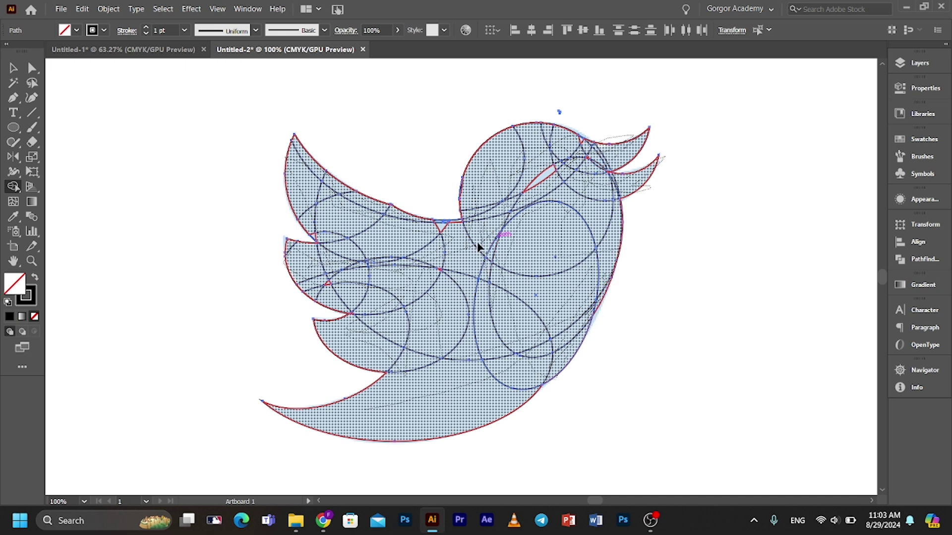
pyautogui.moveTo(433, 227); pyautogui.dragTo(463, 223)
pyautogui.moveTo(532, 183)
pyautogui.mouseDown()
pyautogui.moveTo(556, 178)
pyautogui.moveTo(535, 173)
pyautogui.moveTo(583, 146)
pyautogui.moveTo(508, 117)
pyautogui.moveTo(492, 139)
pyautogui.moveTo(605, 145)
pyautogui.moveTo(576, 135)
pyautogui.moveTo(566, 210)
pyautogui.moveTo(443, 316)
pyautogui.moveTo(318, 232)
pyautogui.moveTo(285, 268)
pyautogui.moveTo(383, 347)
pyautogui.mouseUp()
pyautogui.moveTo(413, 387)
pyautogui.mouseDown()
pyautogui.moveTo(501, 412)
pyautogui.moveTo(571, 350)
pyautogui.moveTo(612, 280)
pyautogui.moveTo(566, 287)
pyautogui.moveTo(405, 267)
pyautogui.moveTo(367, 227)
pyautogui.moveTo(467, 263)
pyautogui.mouseUp()
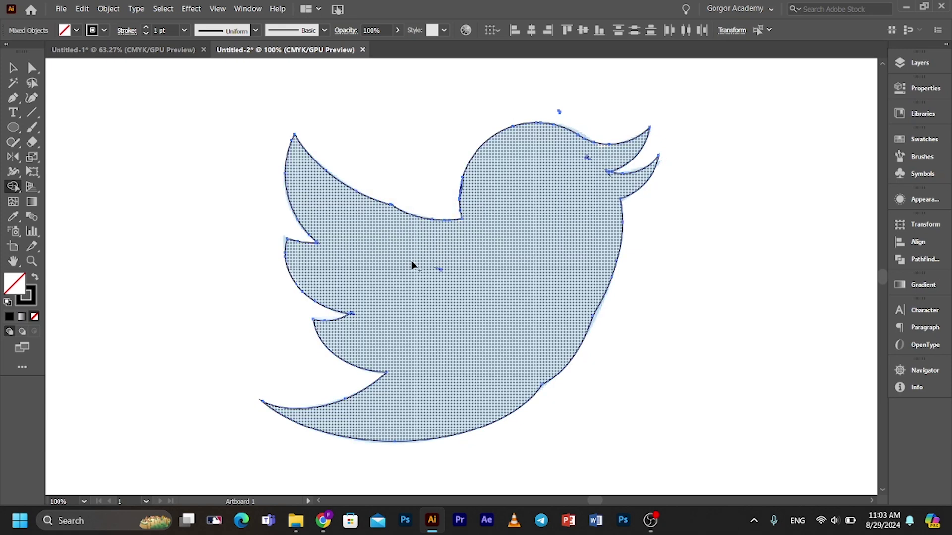
pyautogui.moveTo(401, 253); pyautogui.dragTo(448, 273)
pyautogui.moveTo(535, 184)
pyautogui.mouseDown()
pyautogui.moveTo(580, 158)
pyautogui.moveTo(589, 164)
pyautogui.mouseUp()
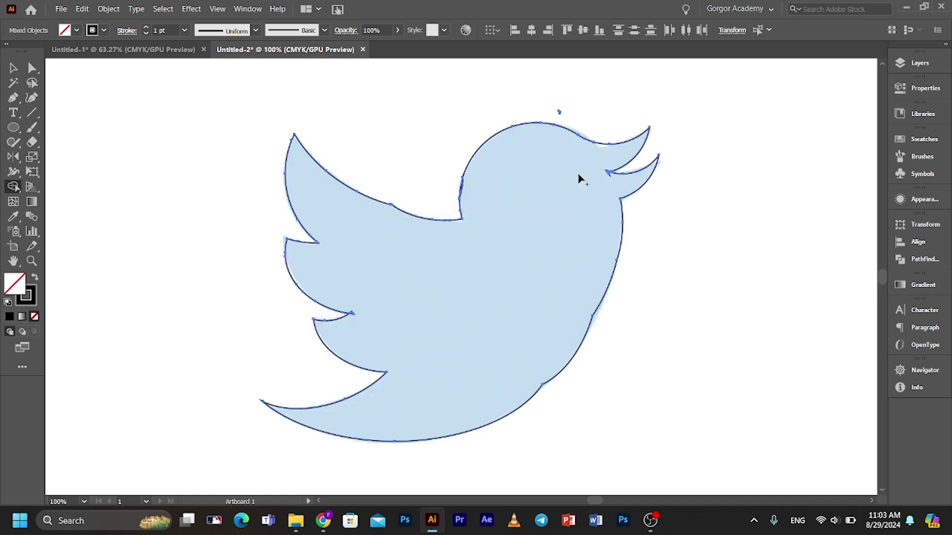
# - Swap the bird's fill and stroke to give it a solid black fill, and move it to the right of the template
pyautogui.click(13, 68)
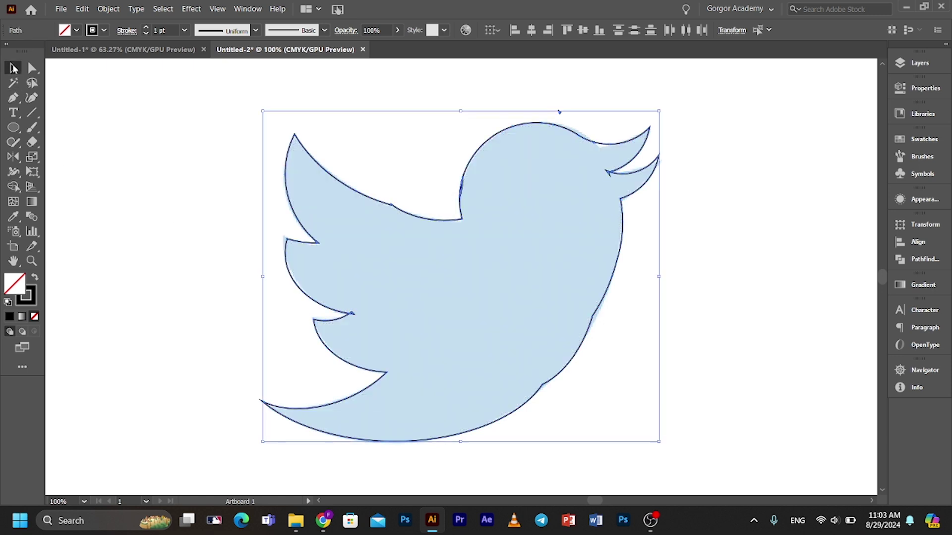
pyautogui.click(36, 280)
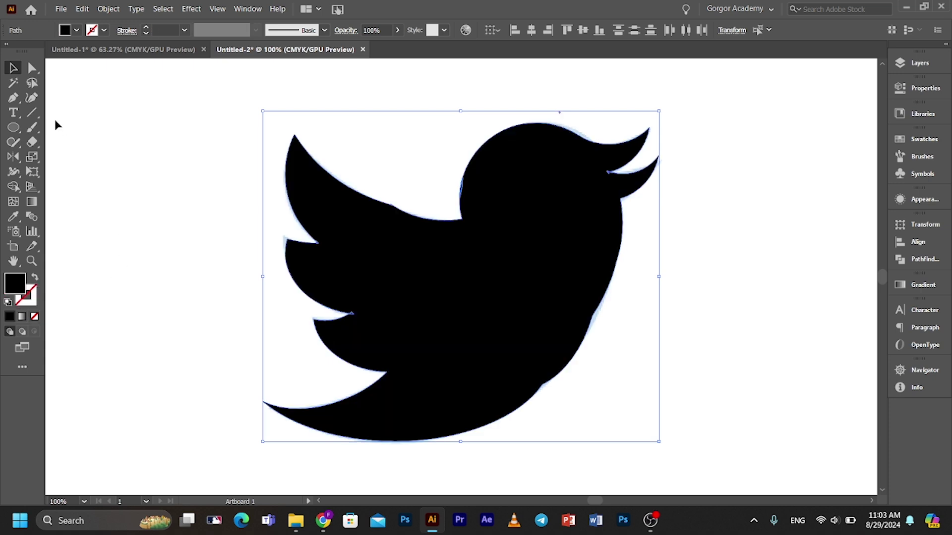
pyautogui.click(268, 244)
pyautogui.moveTo(456, 308); pyautogui.dragTo(535, 310)
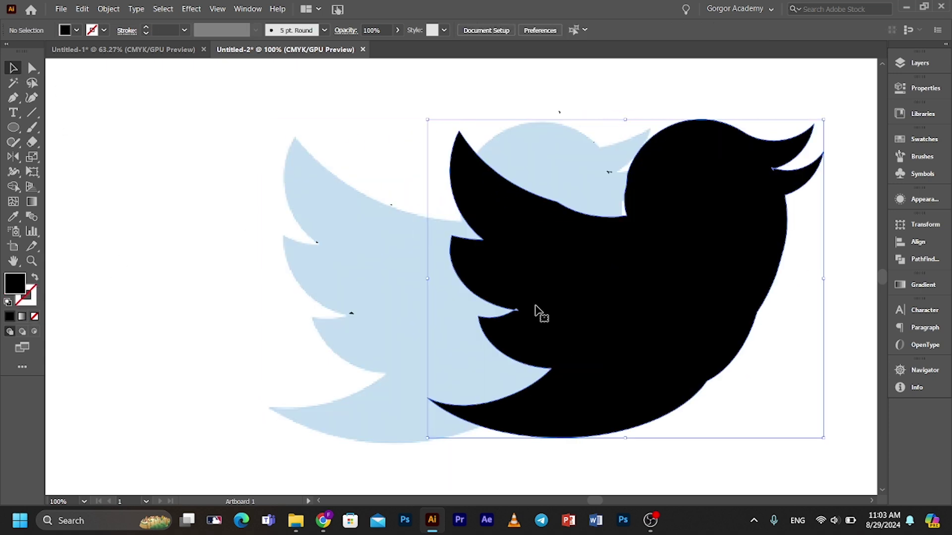
pyautogui.click(110, 278)
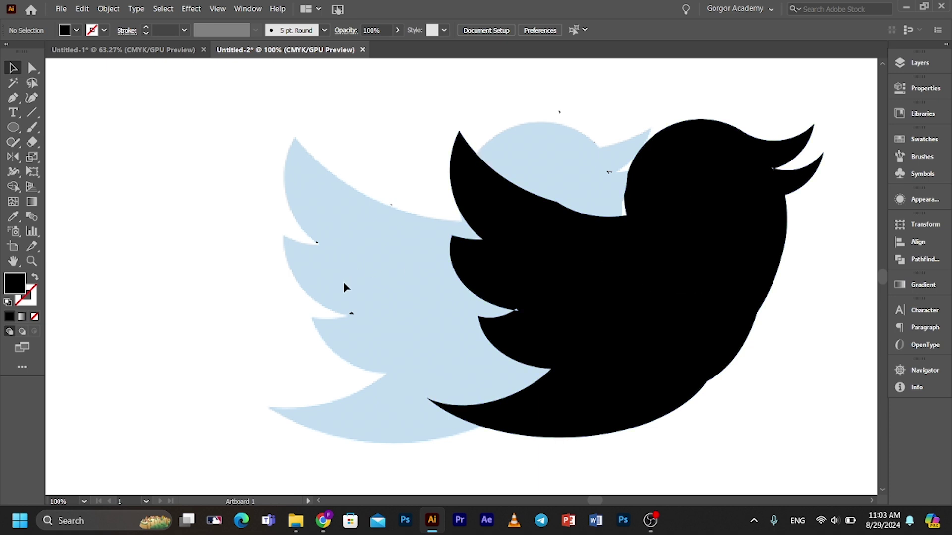
# - Fill the bird silhouette with a light blue swatch and deselect it
pyautogui.click(616, 293)
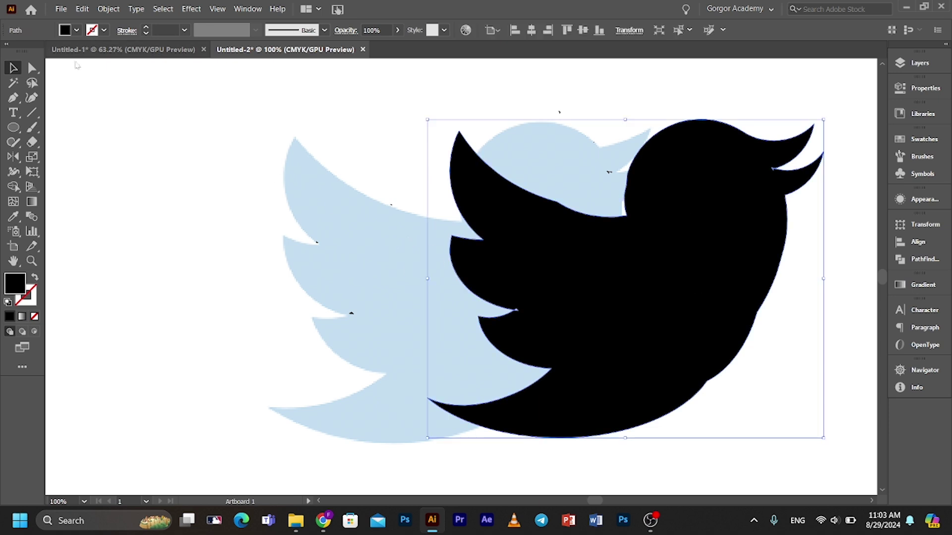
pyautogui.click(77, 30)
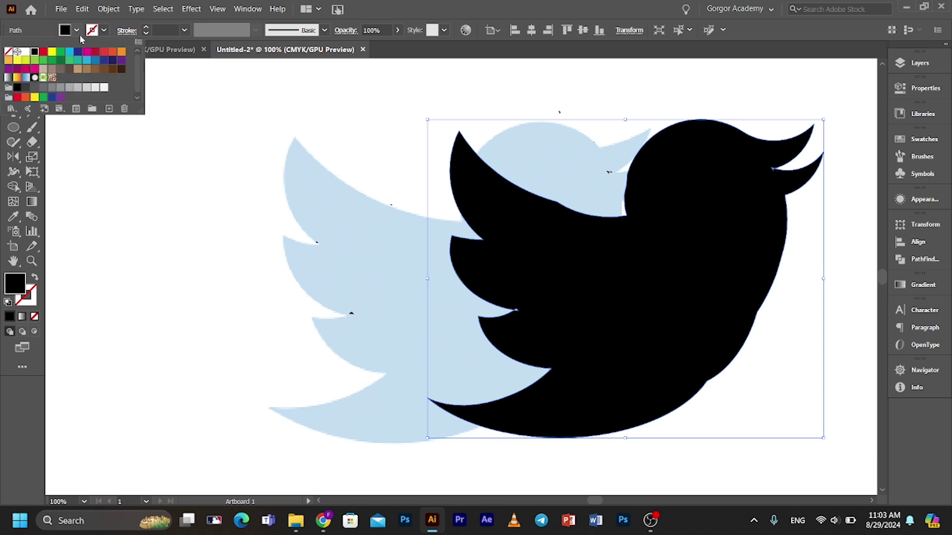
pyautogui.click(87, 60)
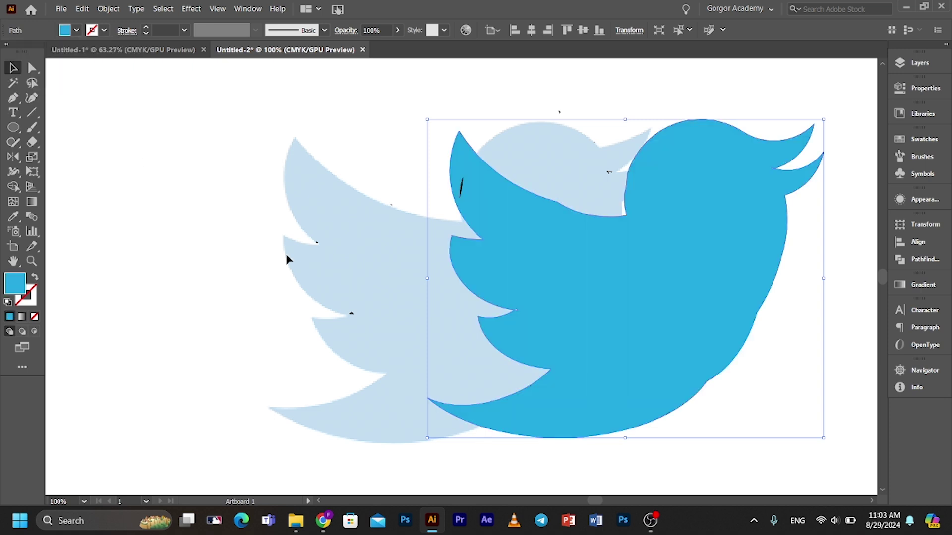
pyautogui.click(329, 284)
# - Try to delete the stray black sliver over the wing, and move the blue bird farther right and slightly down
pyautogui.moveTo(462, 183); pyautogui.dragTo(488, 214)
pyautogui.press('Delete')
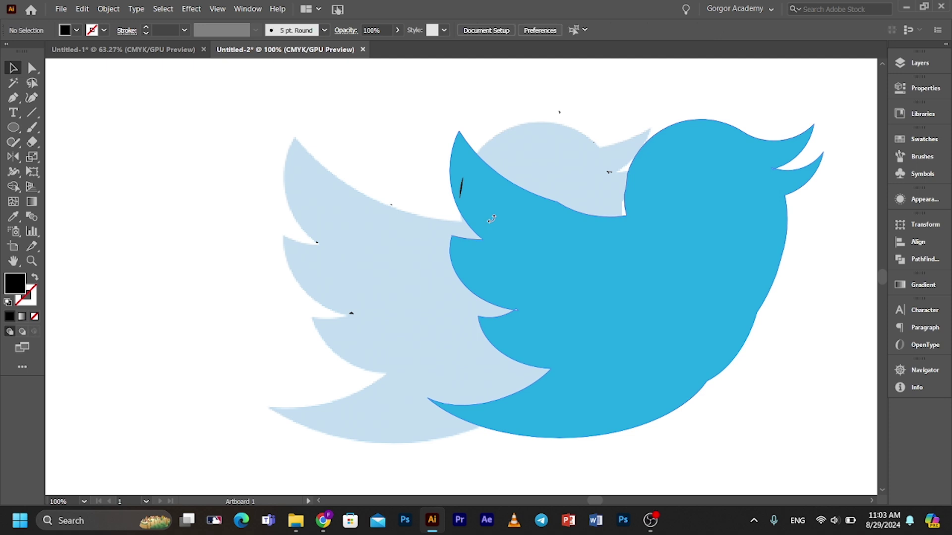
pyautogui.moveTo(626, 261); pyautogui.dragTo(652, 308)
pyautogui.click(362, 277)
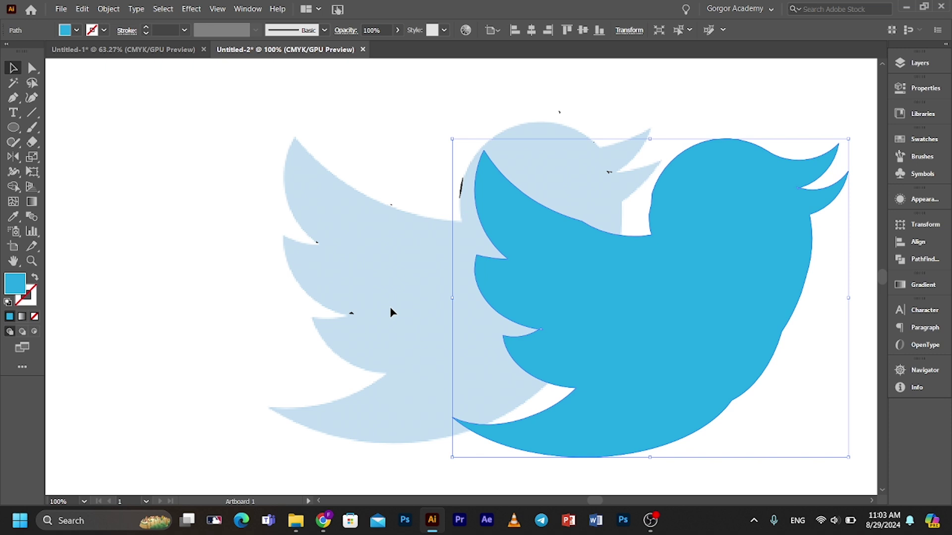